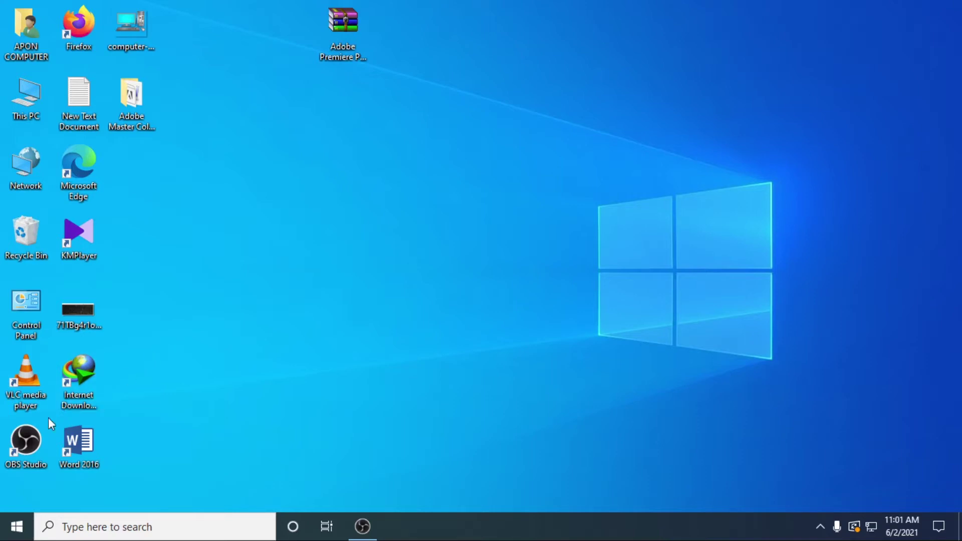
# Launch Microsoft Office Word 2007 from the Microsoft Office folder in the Start menu
pyautogui.click(17, 526)
pyautogui.scroll(-2, 91, 426)
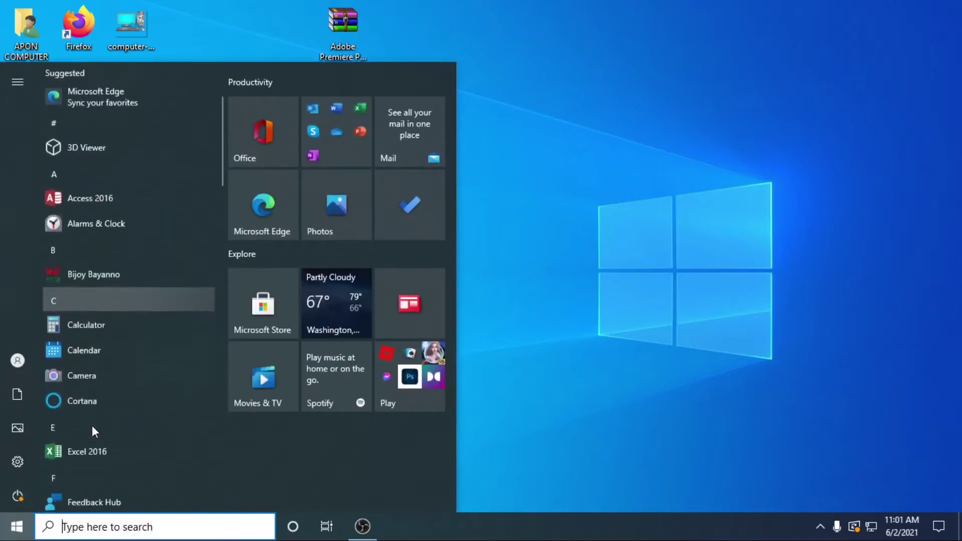
pyautogui.scroll(-5, 92, 426)
pyautogui.click(92, 362)
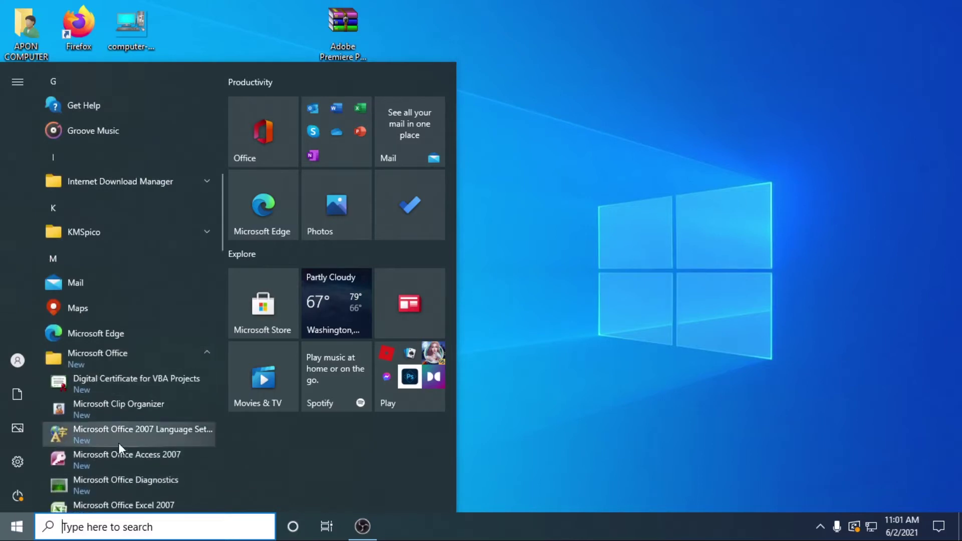
pyautogui.scroll(-3, 119, 443)
pyautogui.scroll(-4, 118, 442)
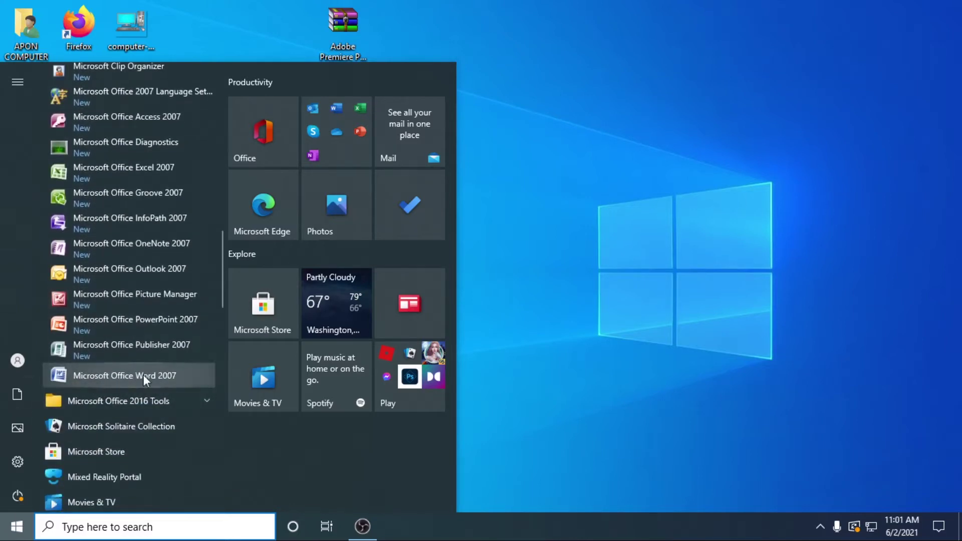
pyautogui.click(125, 385)
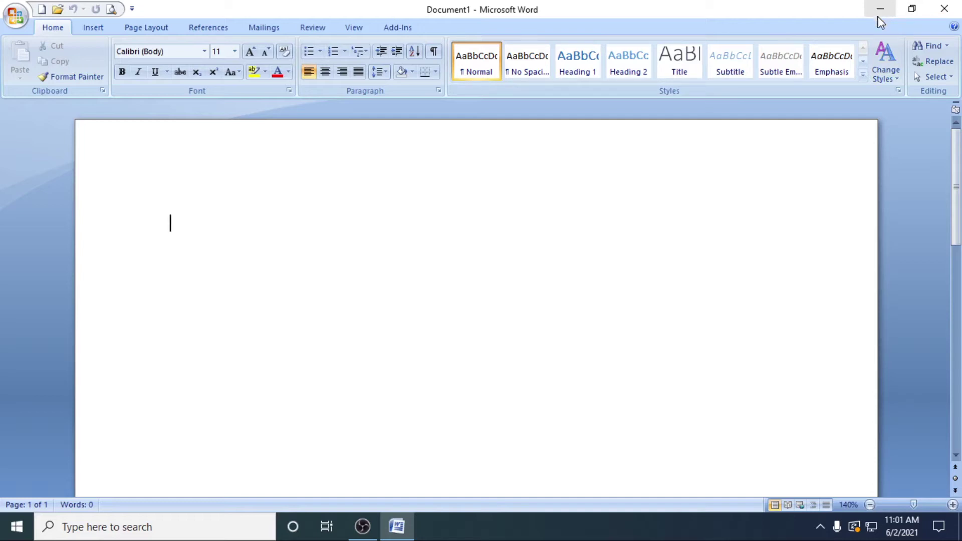
pyautogui.click(882, 13)
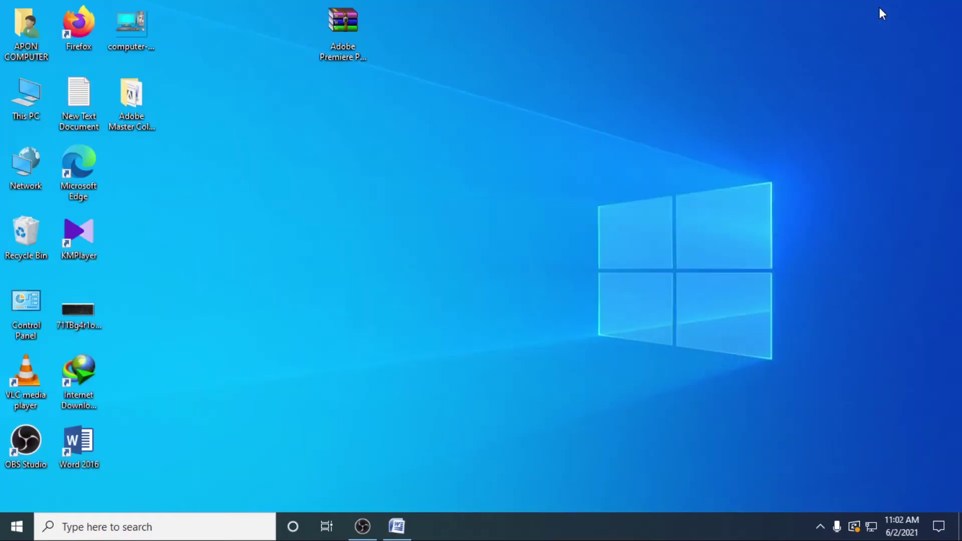
pyautogui.click(389, 531)
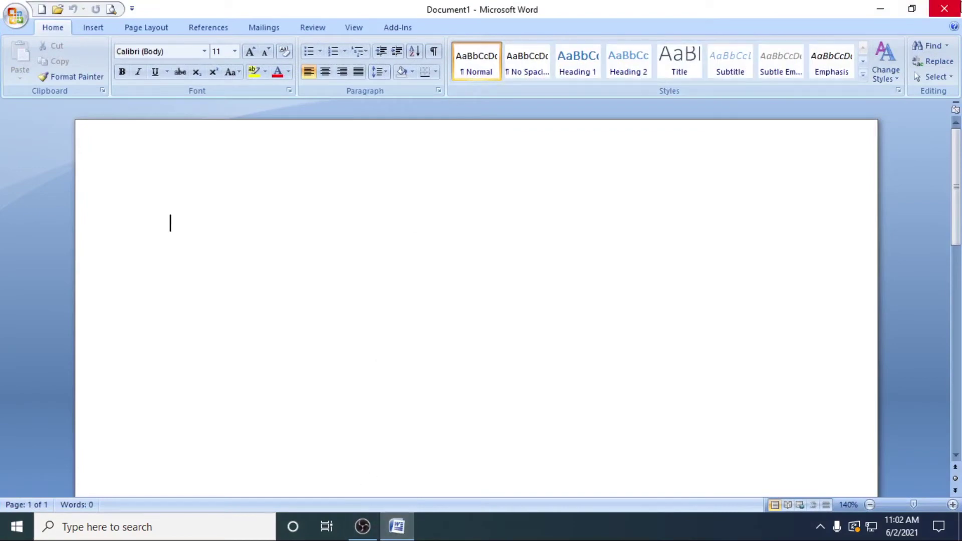
pyautogui.click(912, 10)
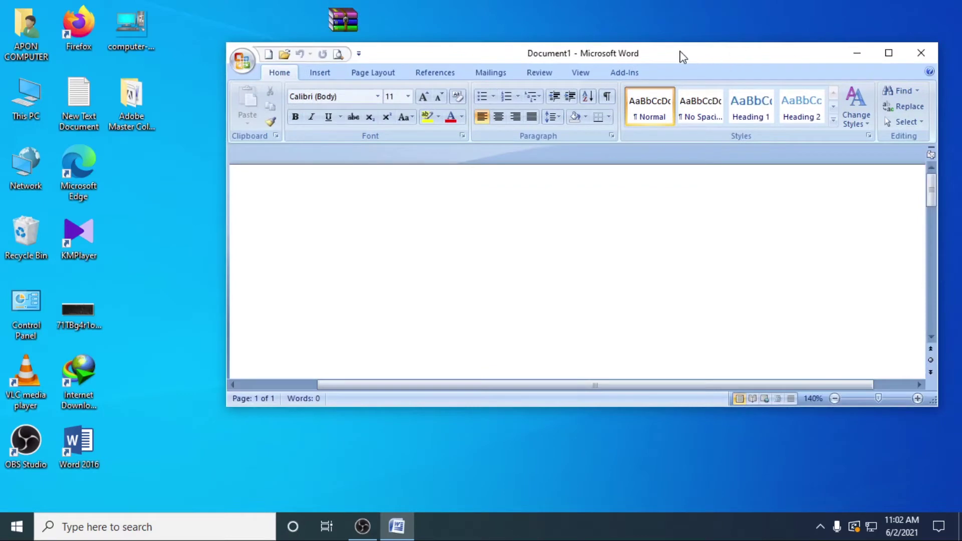
pyautogui.moveTo(681, 55)
pyautogui.mouseDown()
pyautogui.moveTo(663, 49)
pyautogui.moveTo(691, 23)
pyautogui.mouseUp()
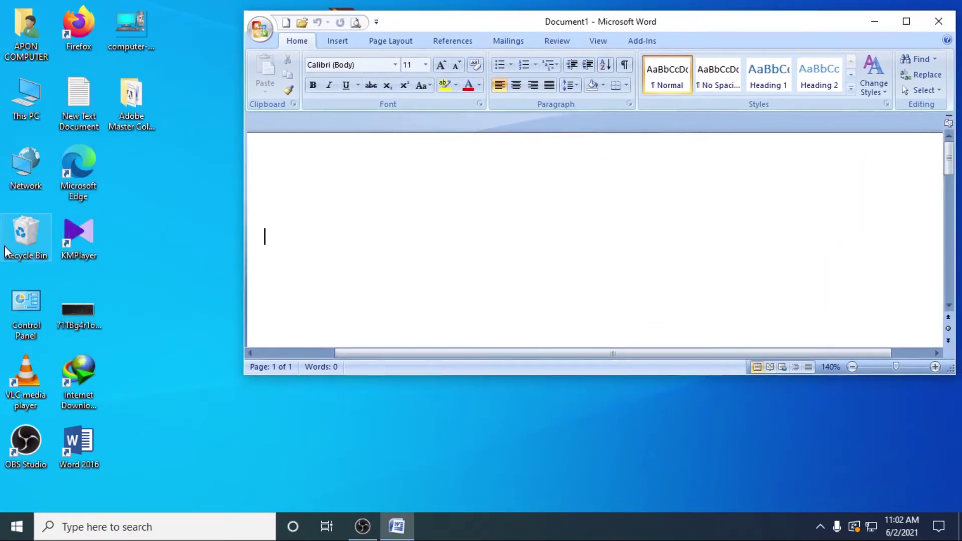
pyautogui.click(907, 22)
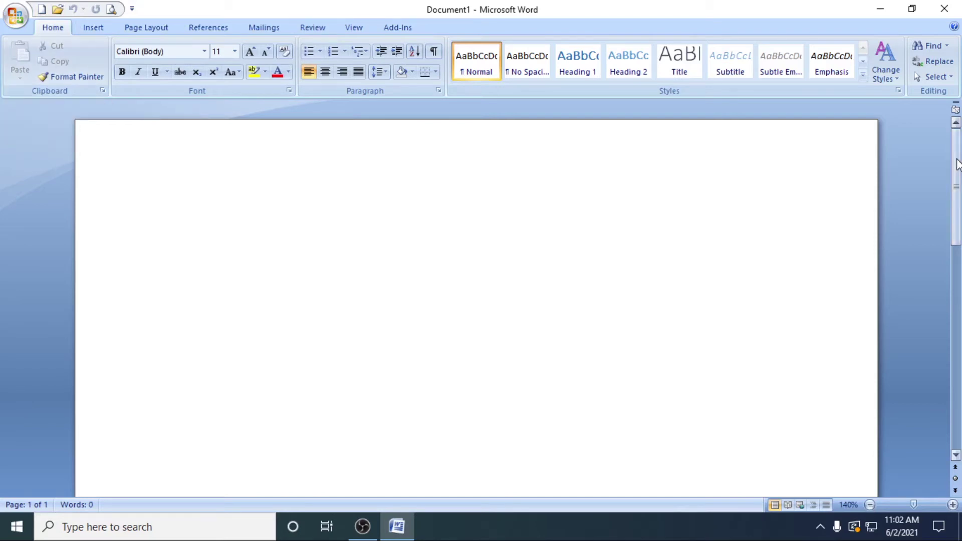
# Zoom the blank page out step by step, past 70%, to its smallest view
pyautogui.scroll(-1, 956, 201)
pyautogui.scroll(1, 875, 246)
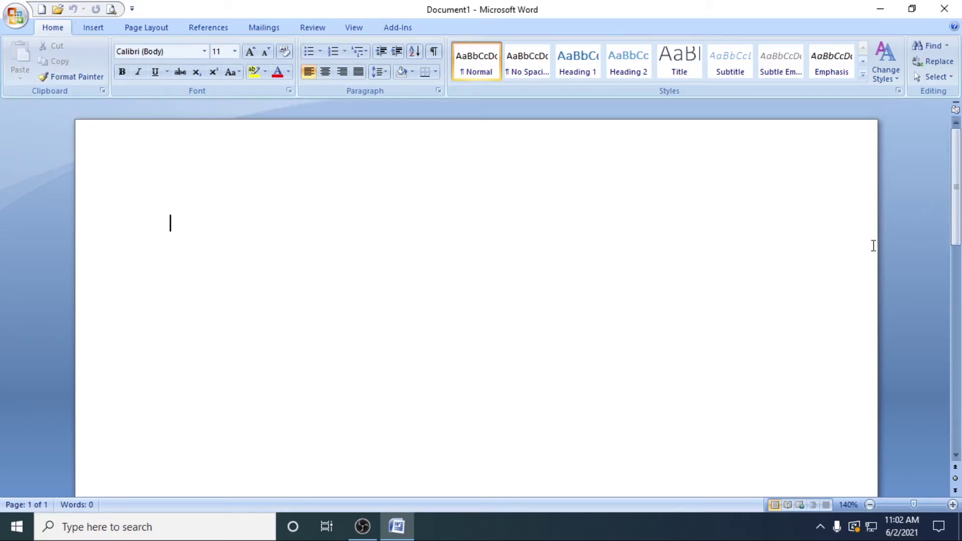
pyautogui.scroll(-2, 877, 246)
pyautogui.scroll(-2, 879, 247)
pyautogui.scroll(-3, 885, 248)
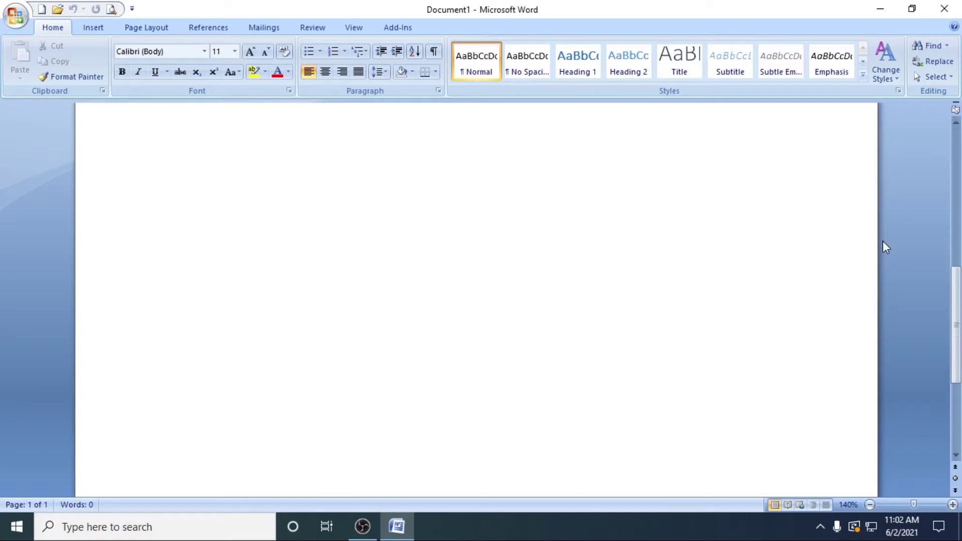
pyautogui.scroll(3, 884, 247)
pyautogui.scroll(3, 883, 246)
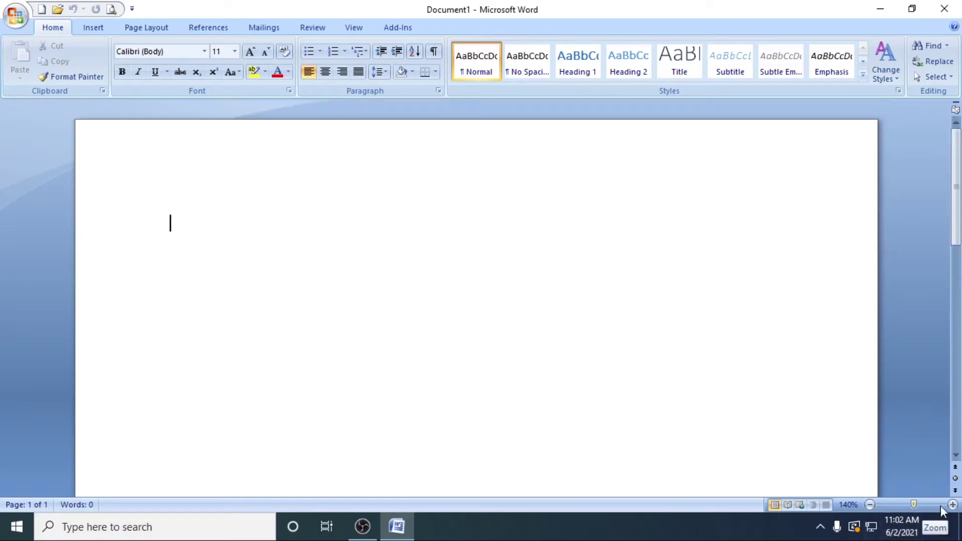
pyautogui.click(870, 505)
pyautogui.click(870, 506)
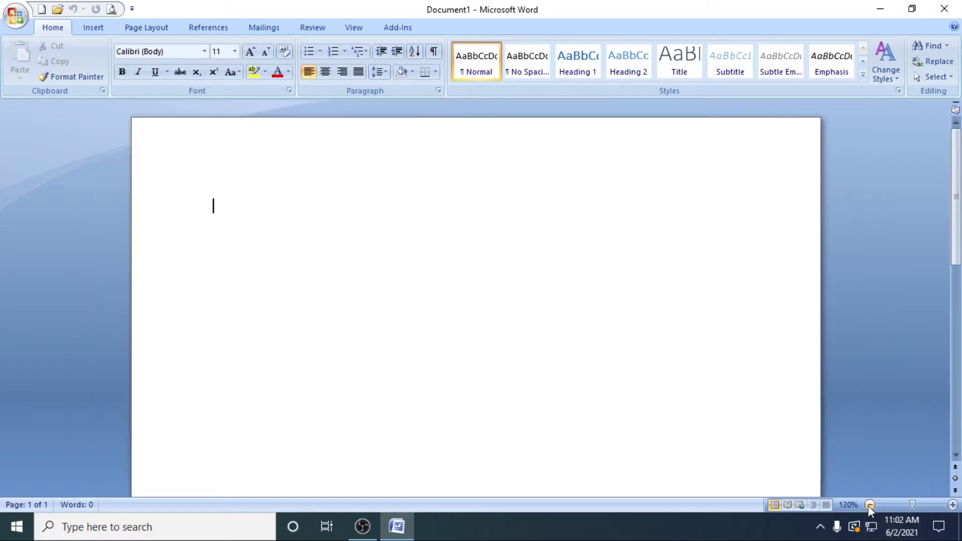
pyautogui.click(870, 506)
pyautogui.click(871, 506)
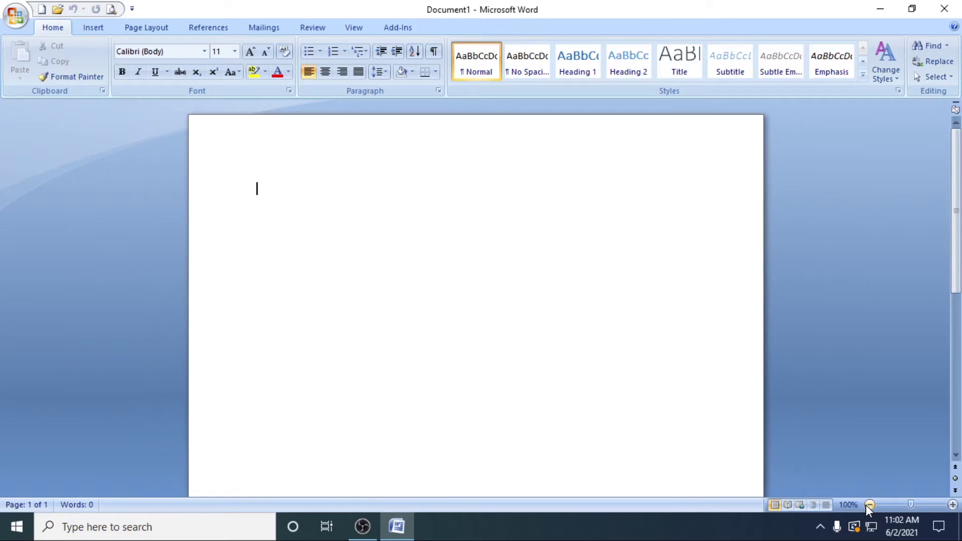
pyautogui.click(871, 505)
pyautogui.click(870, 506)
pyautogui.click(870, 505)
pyautogui.click(870, 506)
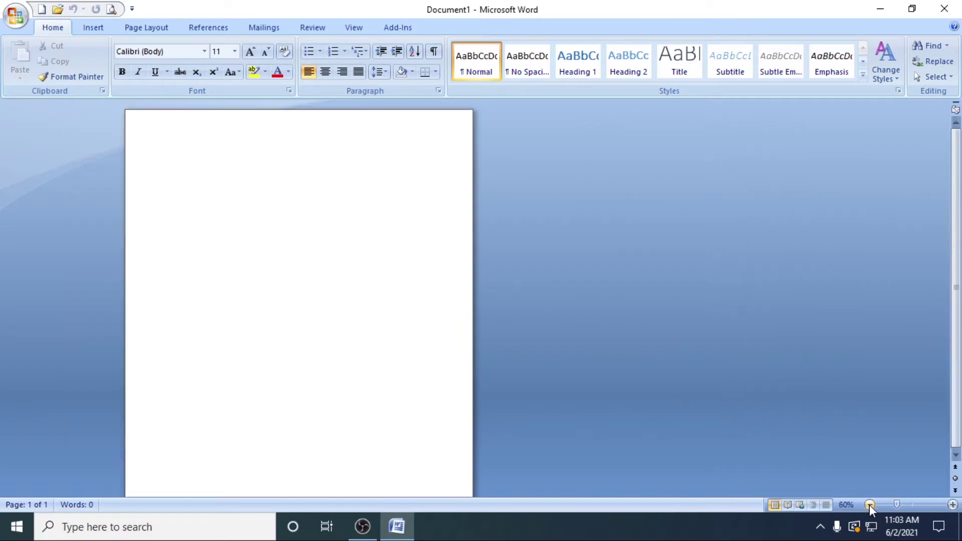
pyautogui.click(870, 506)
pyautogui.click(870, 505)
pyautogui.click(870, 506)
pyautogui.click(871, 505)
pyautogui.click(870, 505)
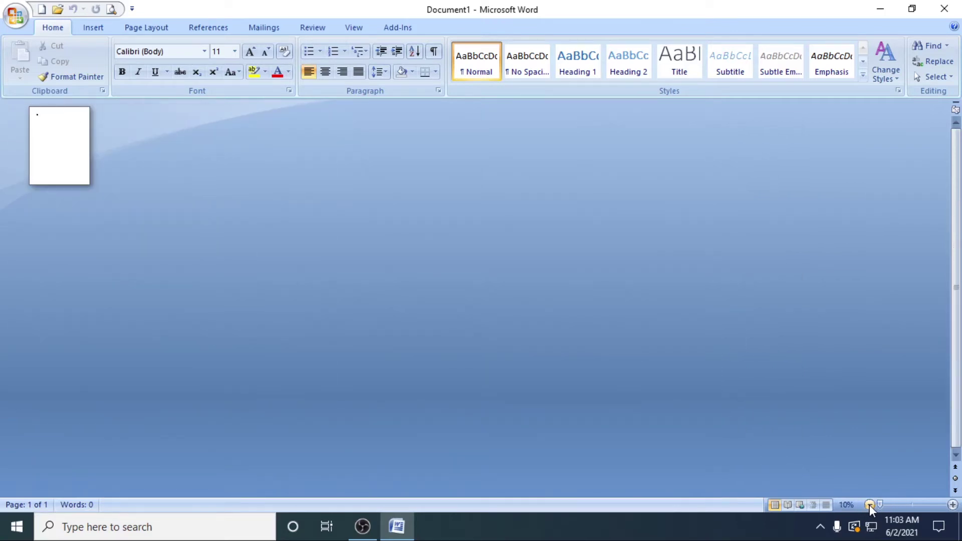
# Zoom back in to 150% and then nearly 400%, then zoom out so the whole page fits
pyautogui.moveTo(883, 505); pyautogui.dragTo(916, 505)
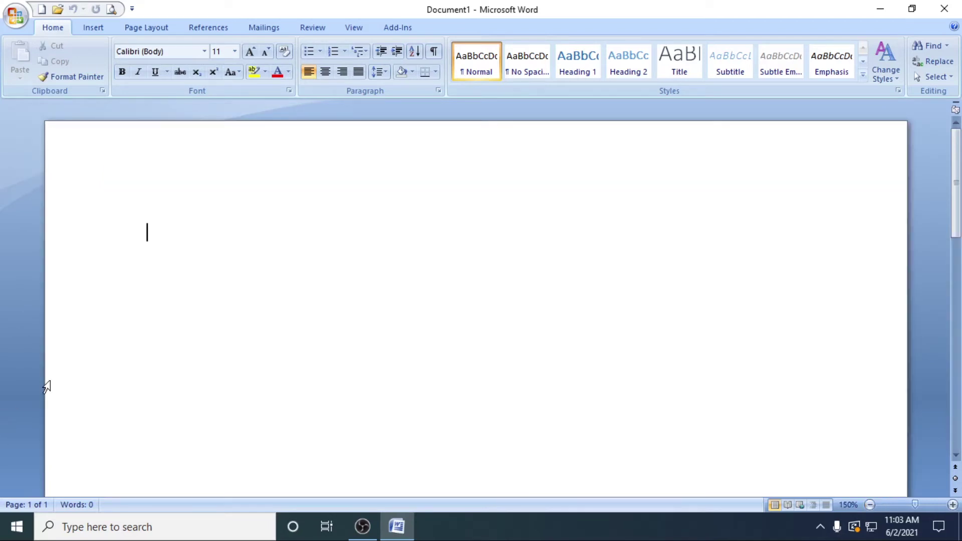
pyautogui.click(870, 506)
pyautogui.click(870, 505)
pyautogui.click(870, 505)
pyautogui.click(870, 505)
pyautogui.click(870, 506)
pyautogui.click(870, 505)
pyautogui.click(870, 505)
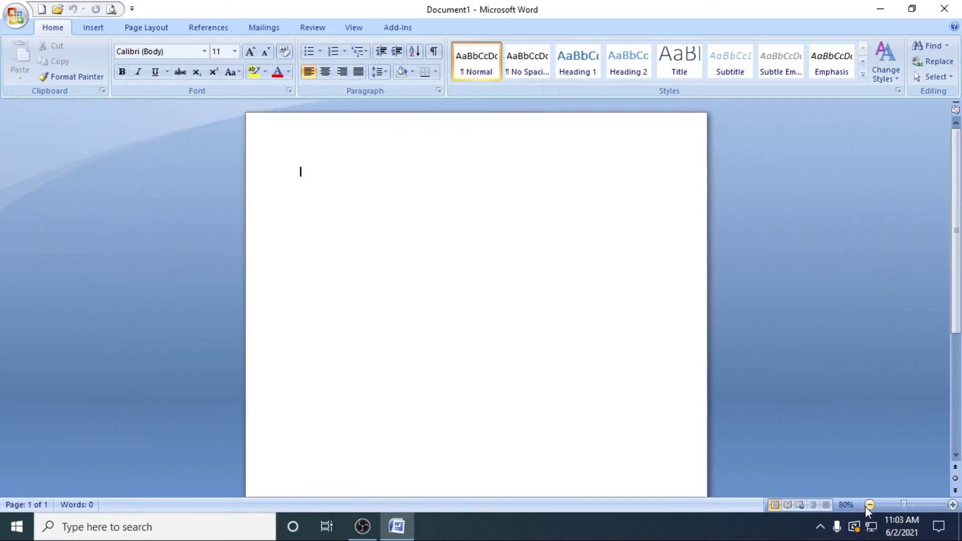
pyautogui.click(953, 505)
pyautogui.click(953, 506)
pyautogui.click(953, 505)
pyautogui.click(953, 505)
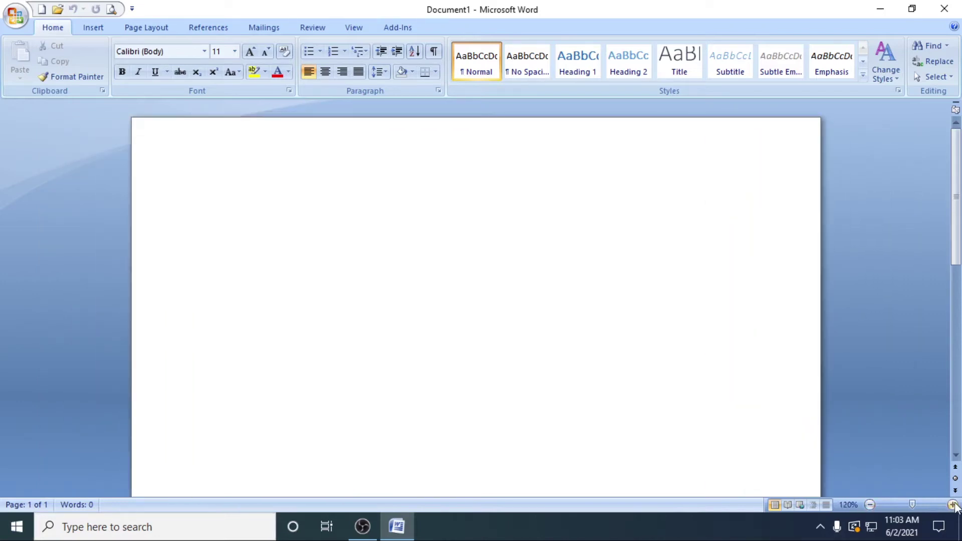
pyautogui.click(953, 505)
pyautogui.click(953, 505)
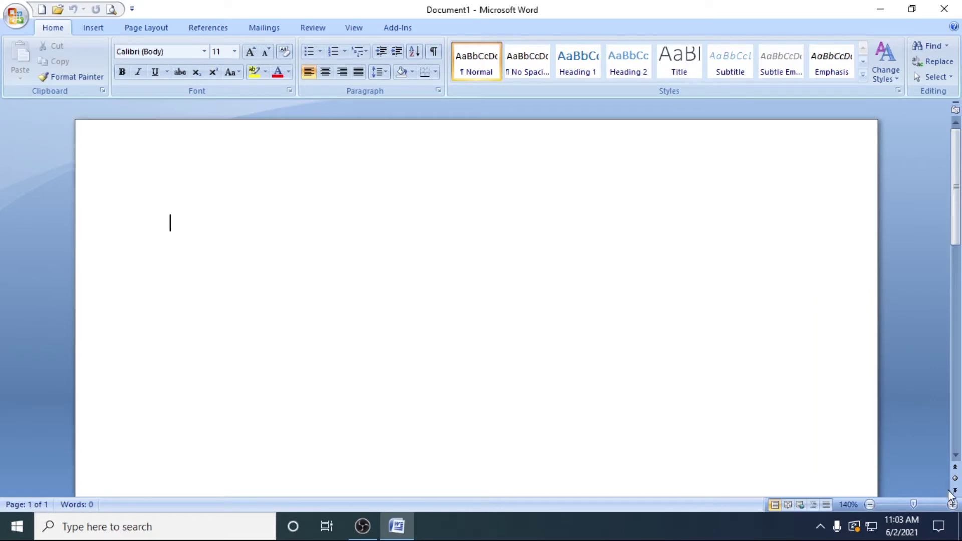
pyautogui.click(937, 505)
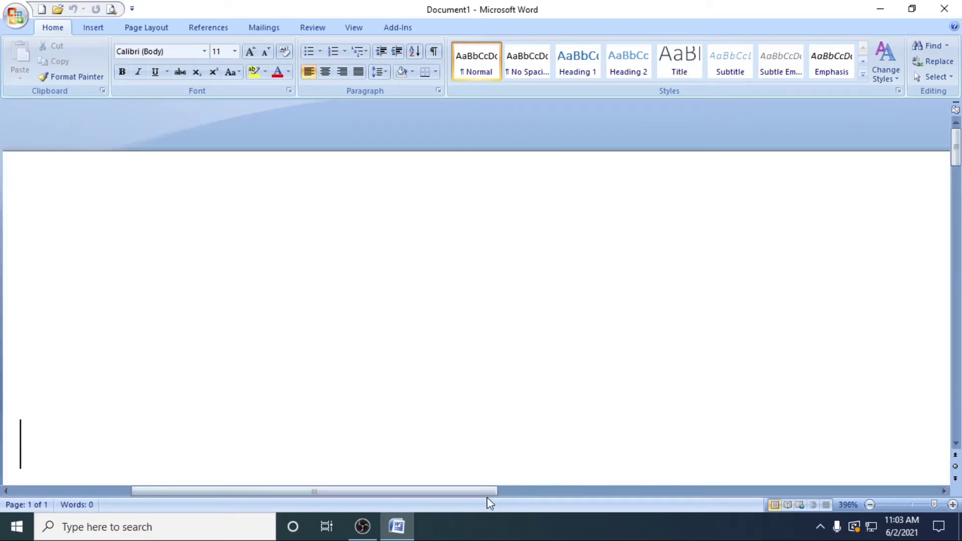
pyautogui.moveTo(476, 492); pyautogui.dragTo(329, 456)
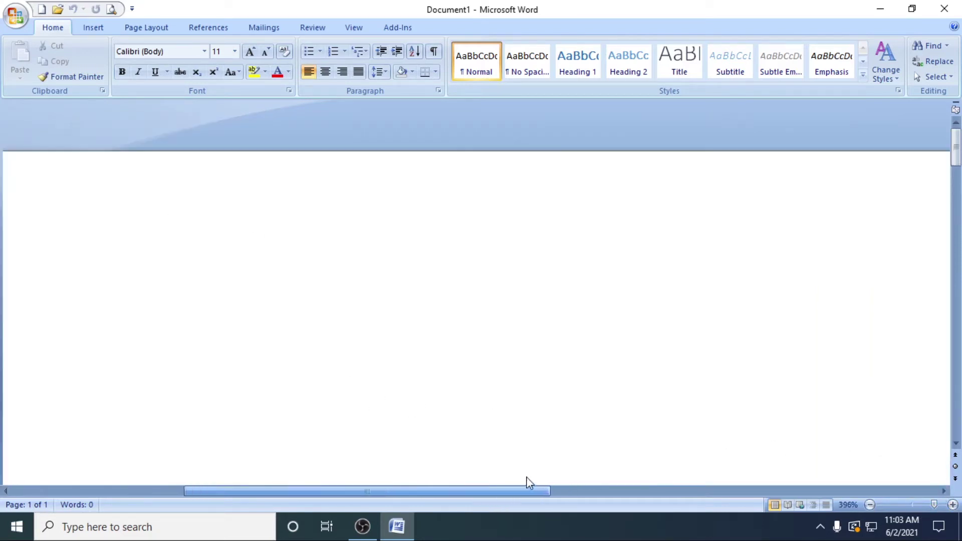
pyautogui.moveTo(356, 456); pyautogui.dragTo(584, 469)
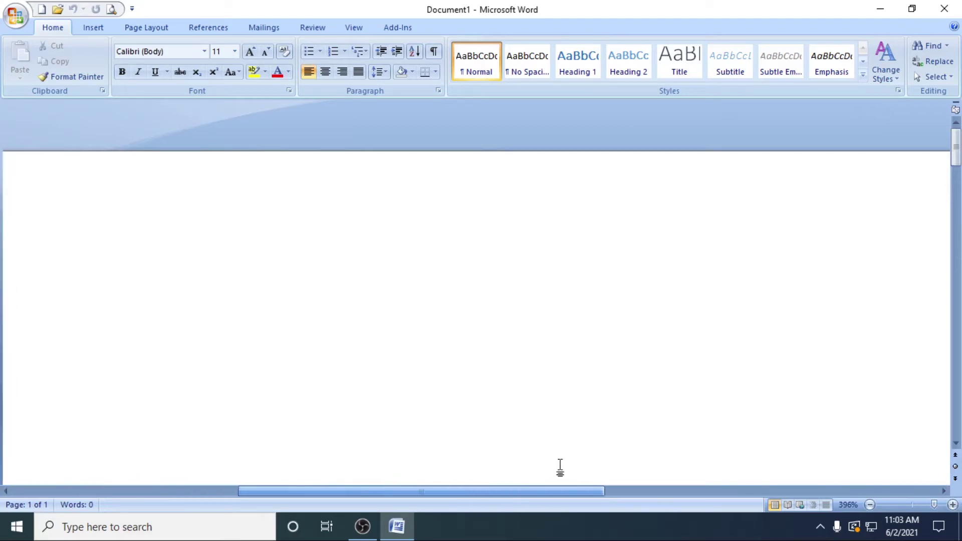
pyautogui.moveTo(393, 494)
pyautogui.mouseDown()
pyautogui.moveTo(181, 482)
pyautogui.moveTo(246, 494)
pyautogui.mouseUp()
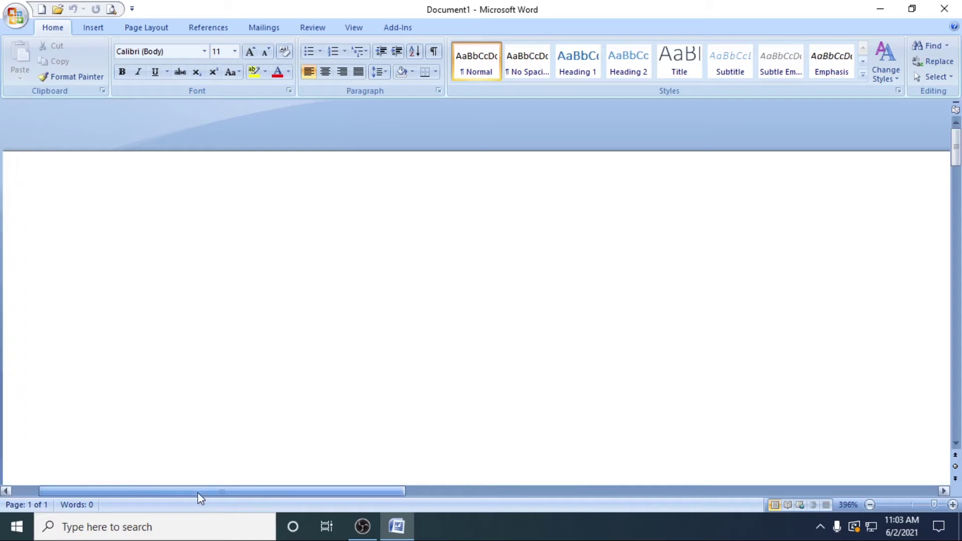
pyautogui.moveTo(934, 505); pyautogui.dragTo(905, 507)
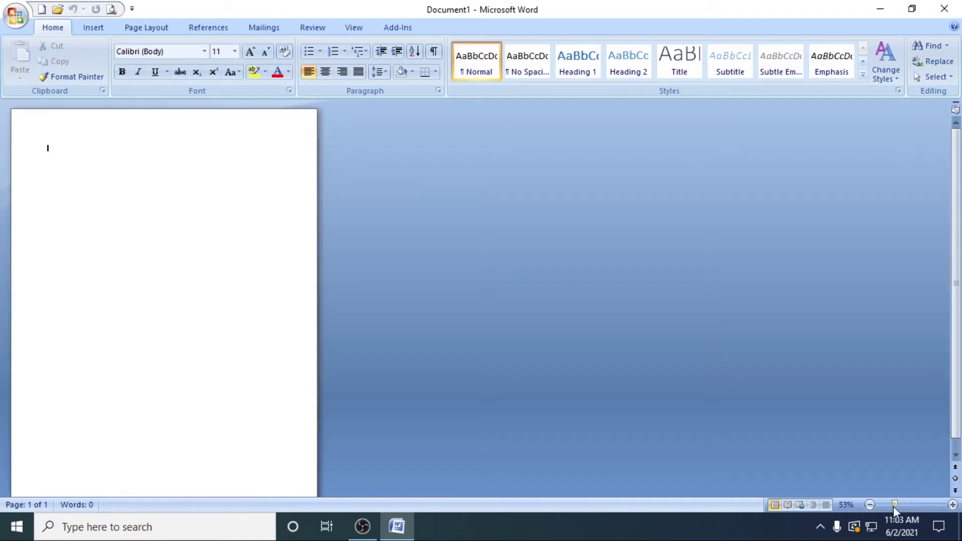
# Set the zoom to 96% and type 'Apon Computer.' on the page
pyautogui.click(911, 506)
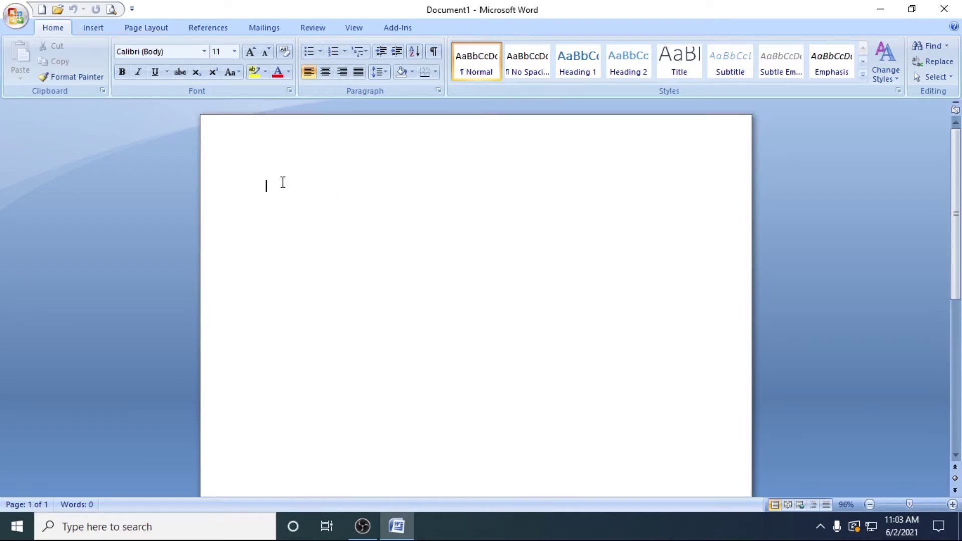
pyautogui.write('Apon Computer')
pyautogui.write('.')
# Save the new document in Documents under the name 'Mitu'
pyautogui.click(7, 24)
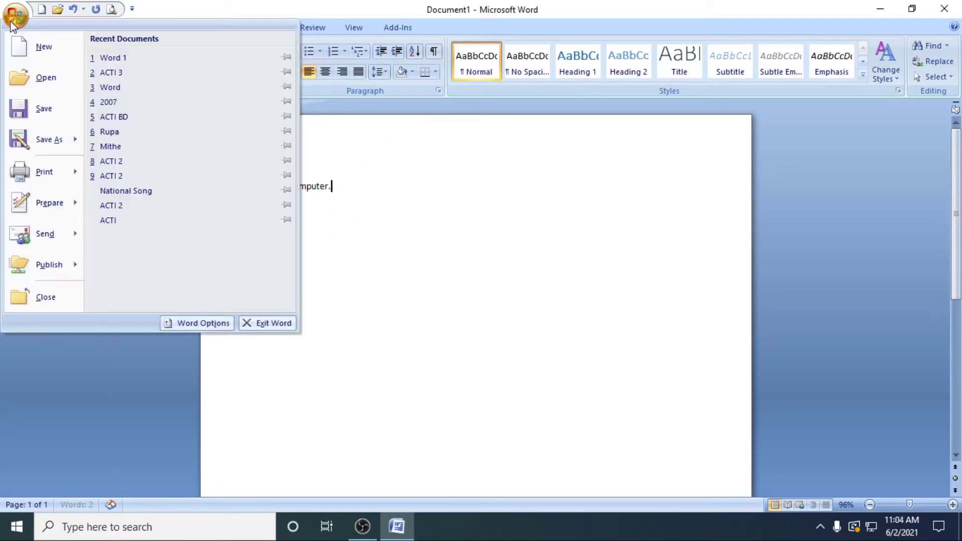
pyautogui.click(48, 114)
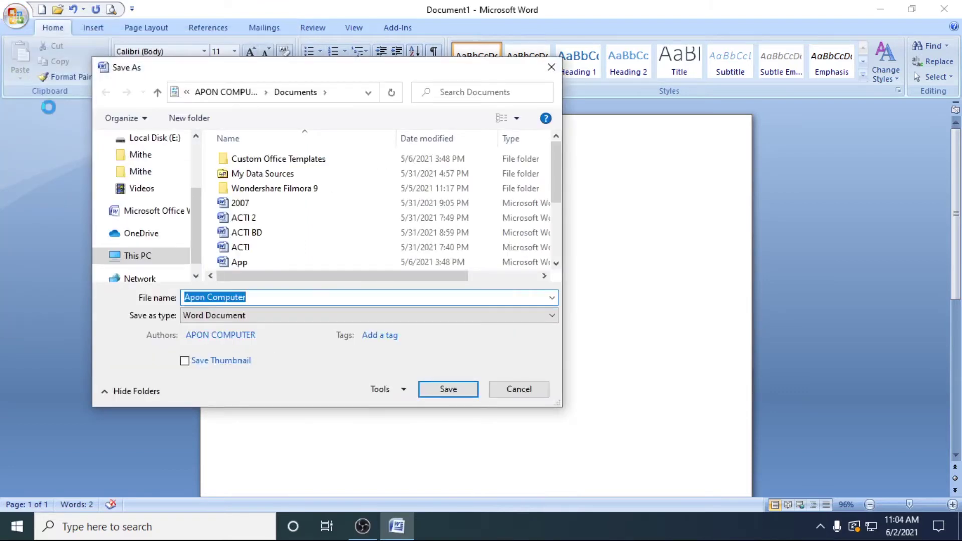
pyautogui.moveTo(148, 203)
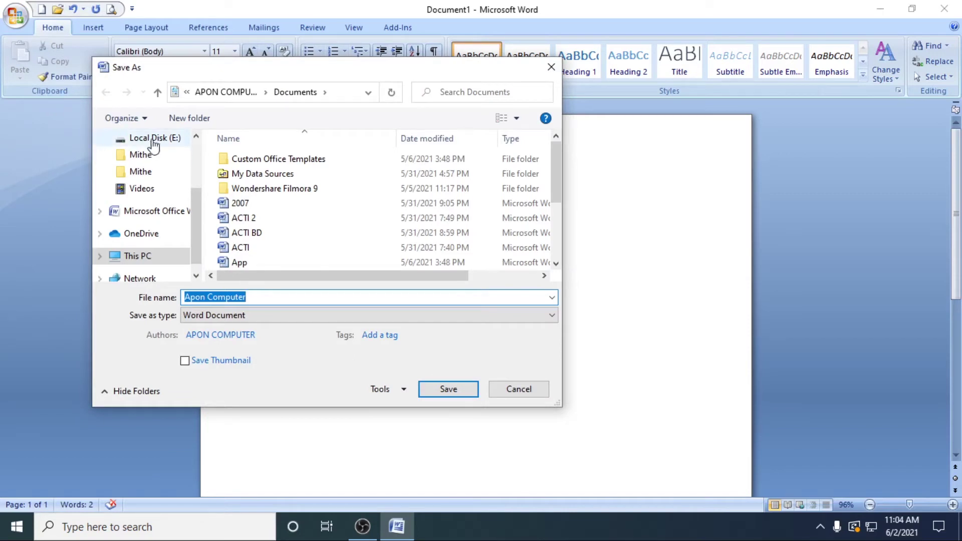
pyautogui.moveTo(236, 75); pyautogui.dragTo(334, 66)
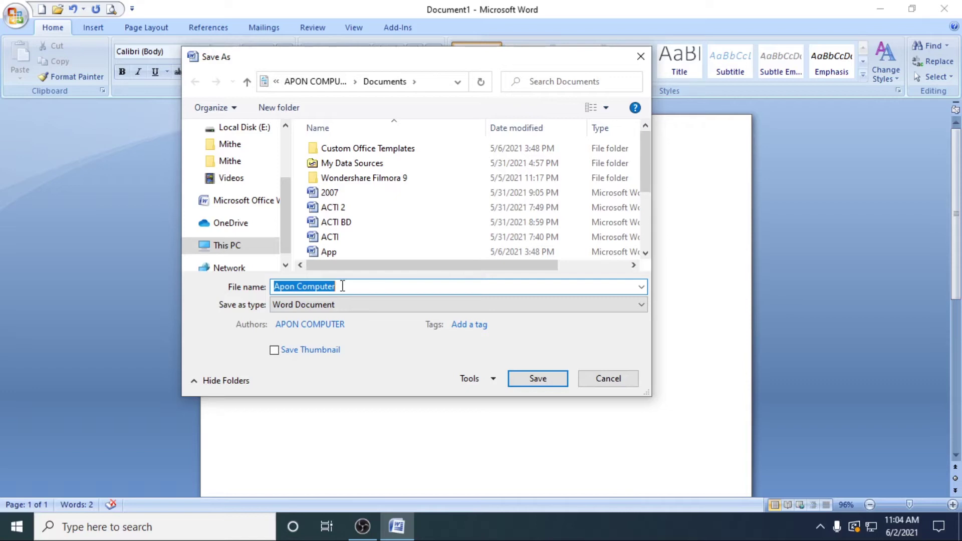
pyautogui.press('BackSpace')
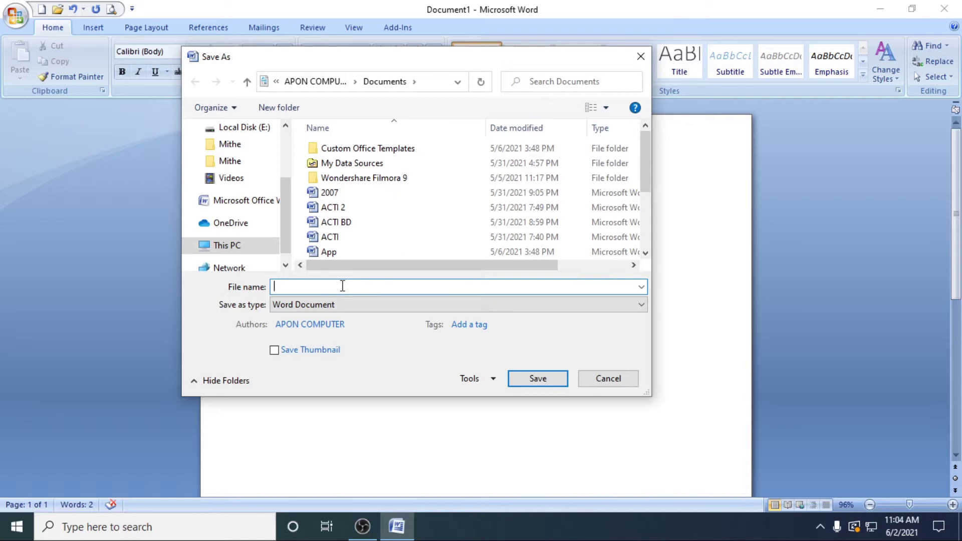
pyautogui.write('Mitu')
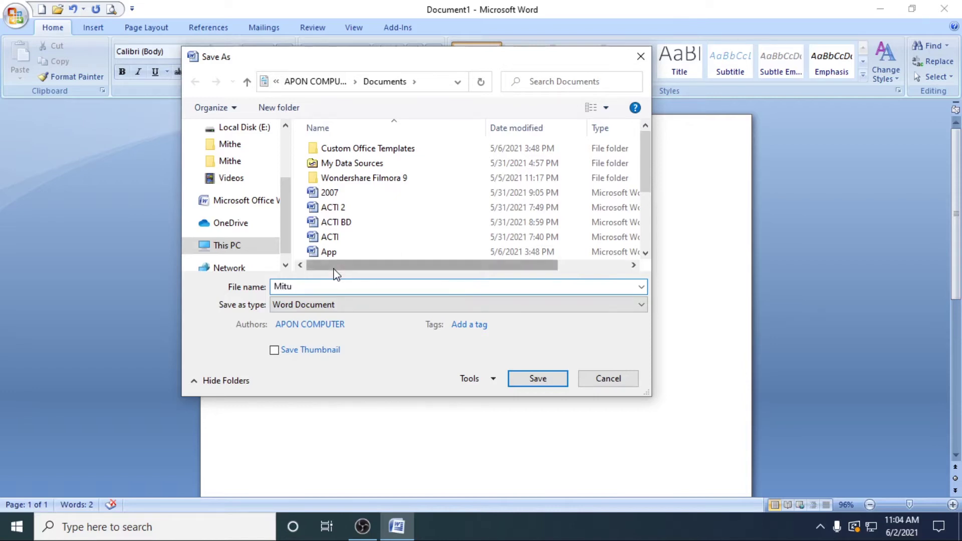
pyautogui.click(534, 380)
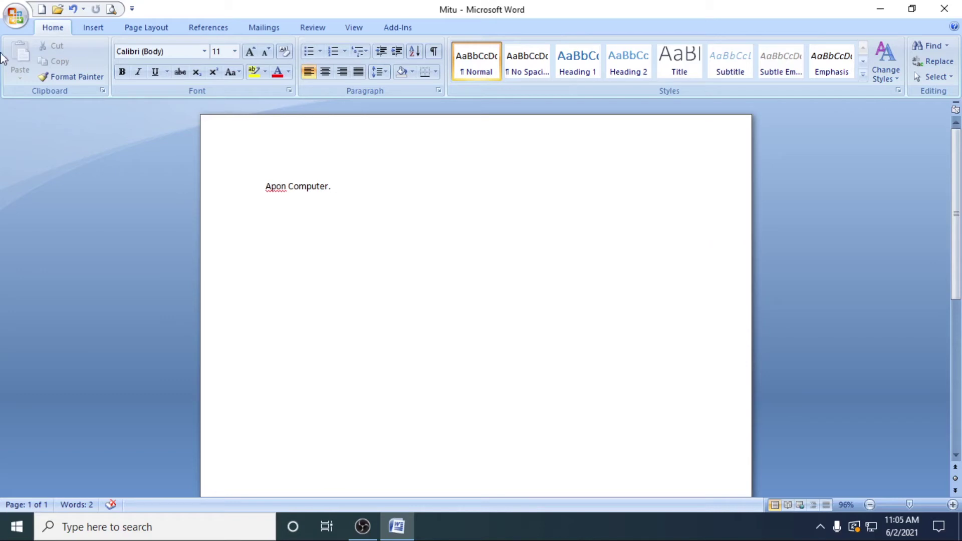
# Close the Mitu document, leaving Word open with no document
pyautogui.click(13, 19)
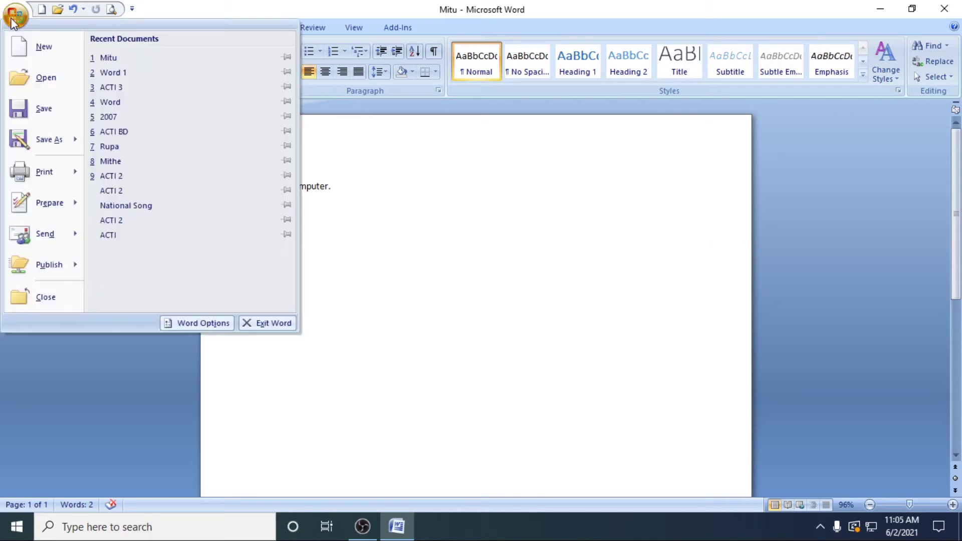
pyautogui.click(44, 301)
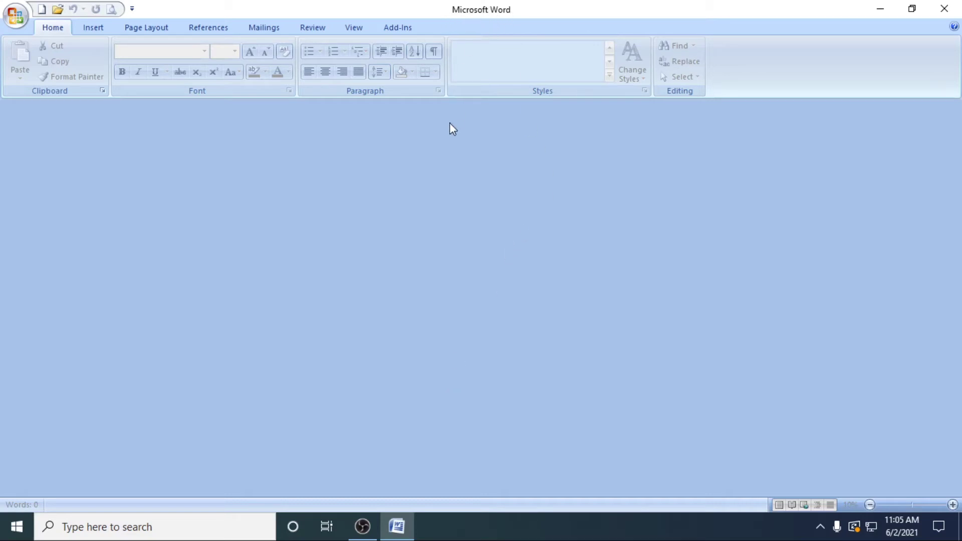
pyautogui.click(16, 15)
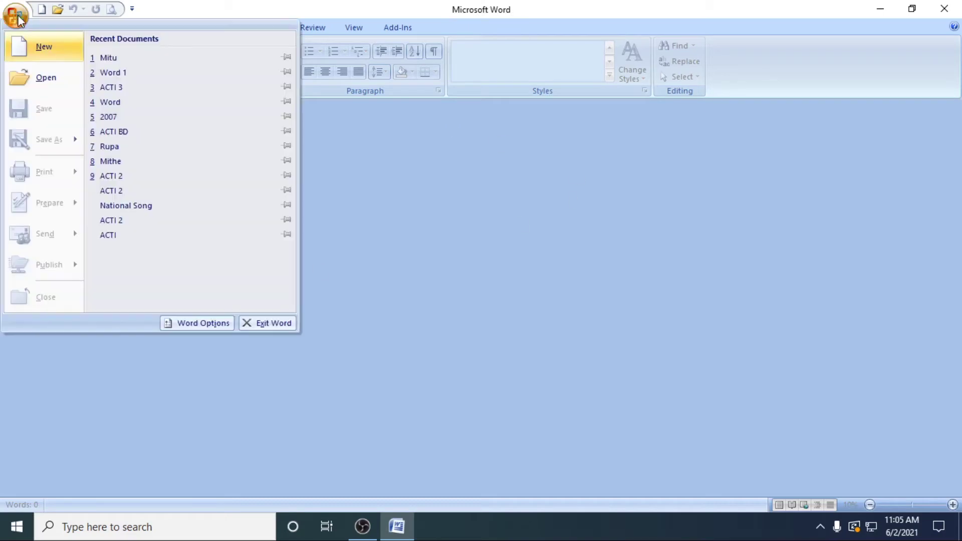
# Create two new blank documents, ending on Document3
pyautogui.click(34, 45)
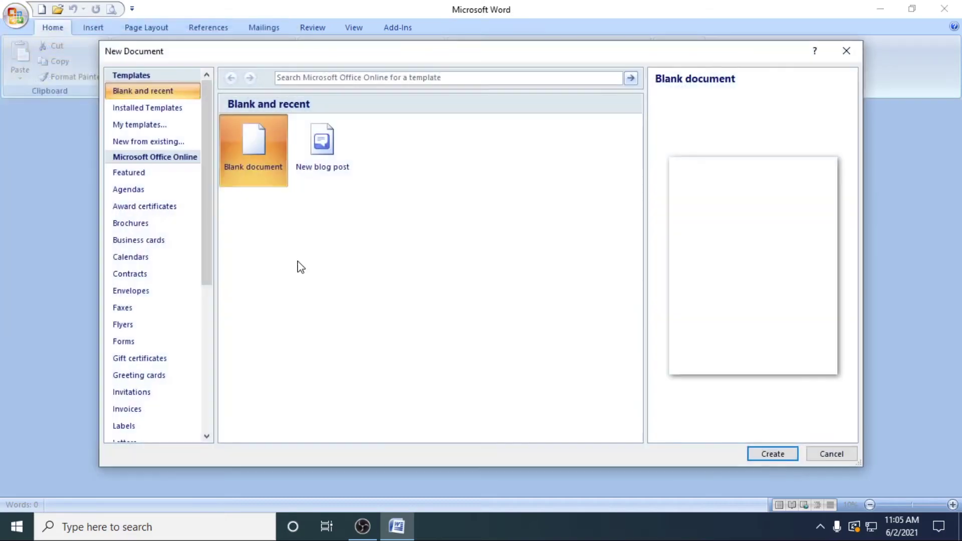
pyautogui.click(779, 455)
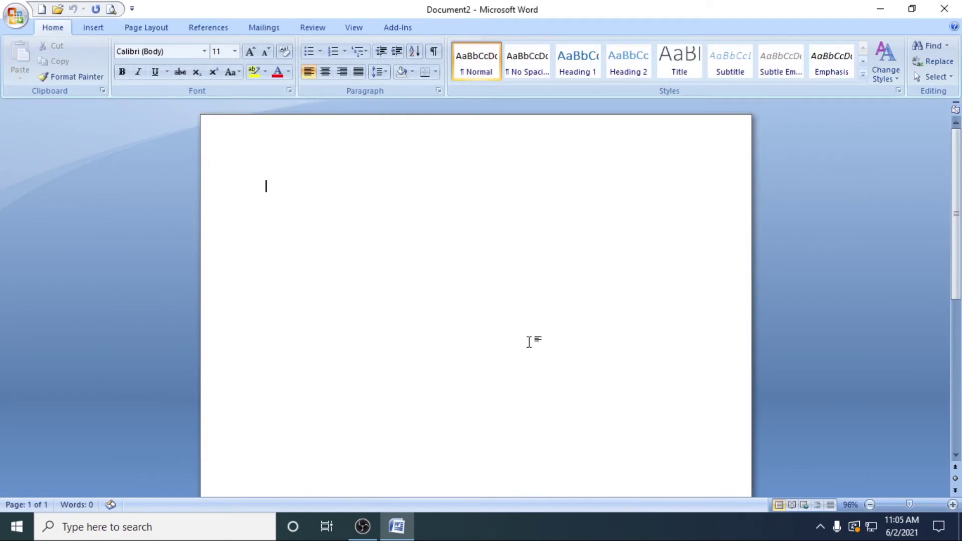
pyautogui.click(13, 19)
pyautogui.click(36, 46)
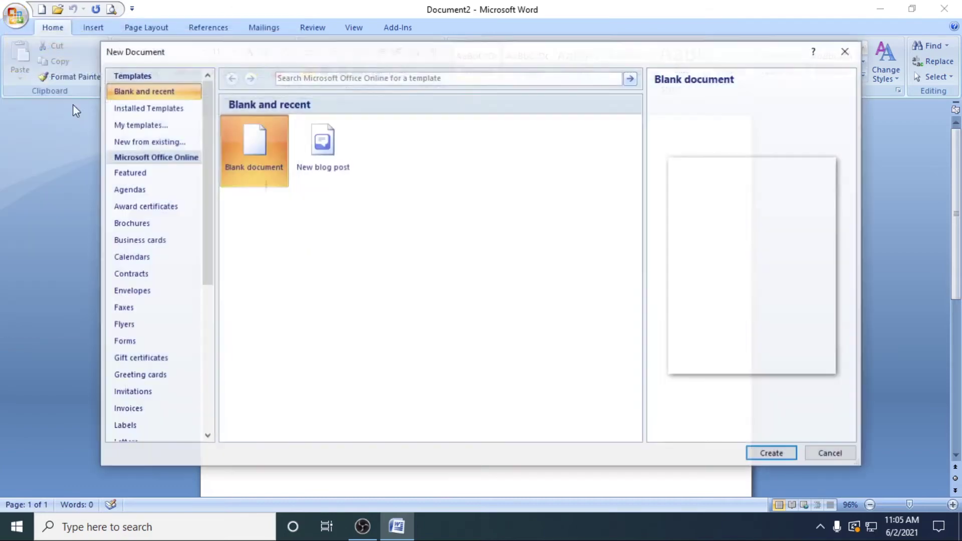
pyautogui.click(767, 455)
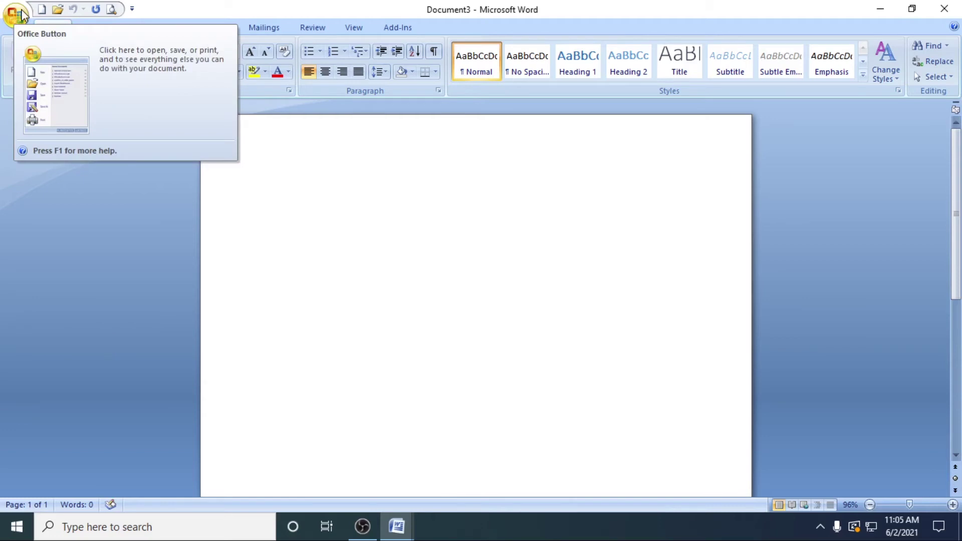
# Reopen Mitu.docx from Documents by searching 'mitu' in the Open dialog
pyautogui.click(15, 23)
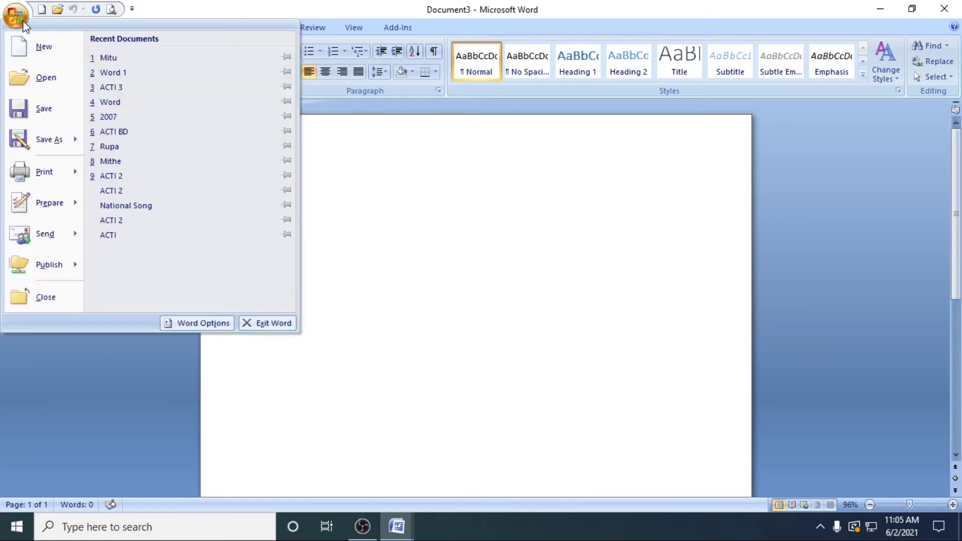
pyautogui.click(27, 81)
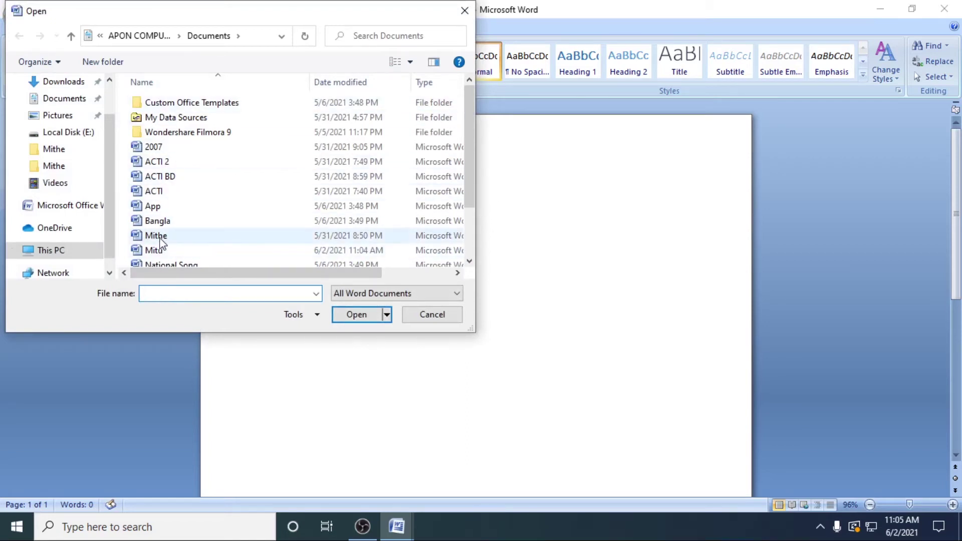
pyautogui.scroll(-1, 156, 243)
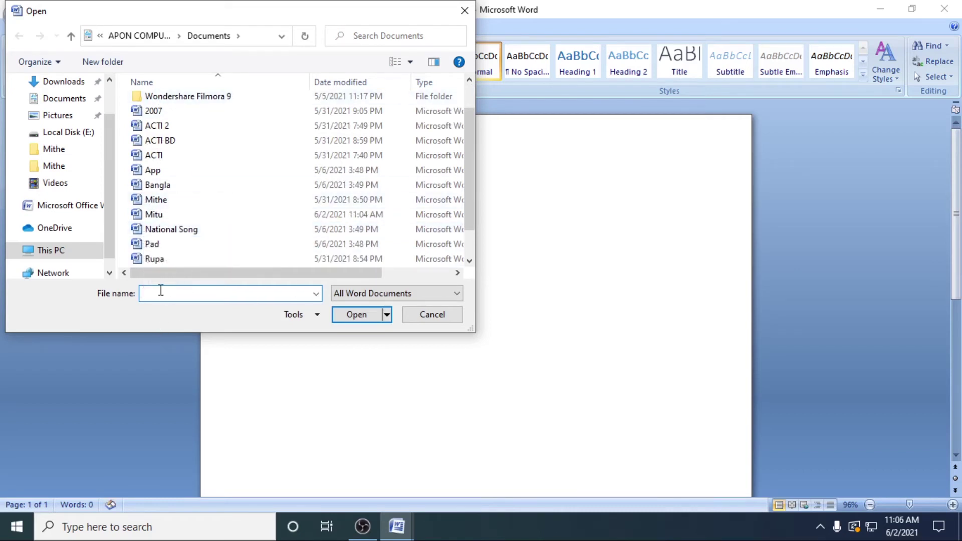
pyautogui.write('mitu')
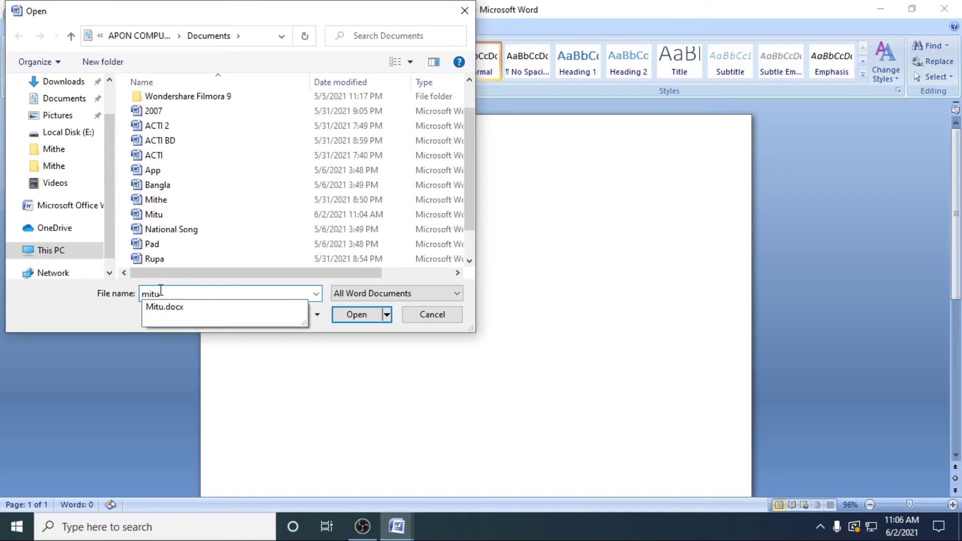
pyautogui.click(174, 311)
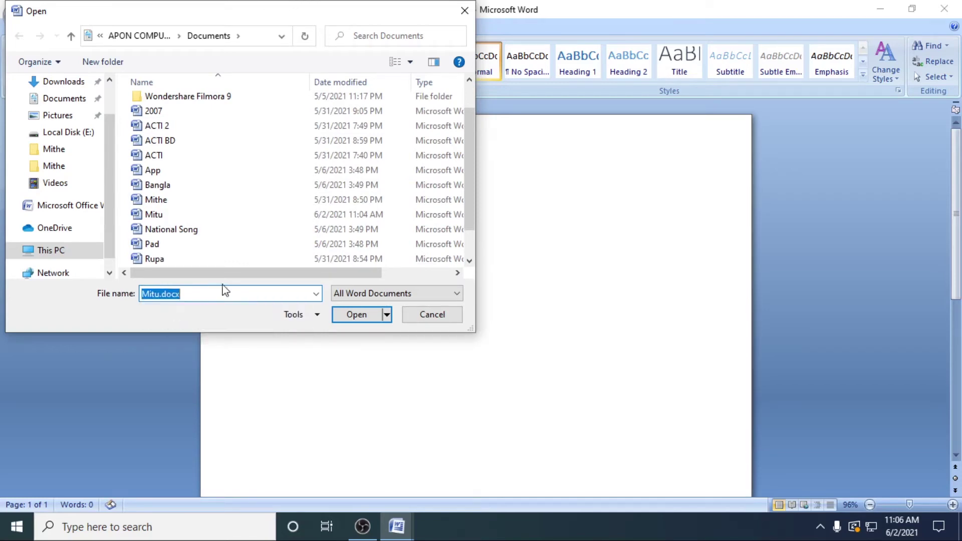
pyautogui.click(350, 317)
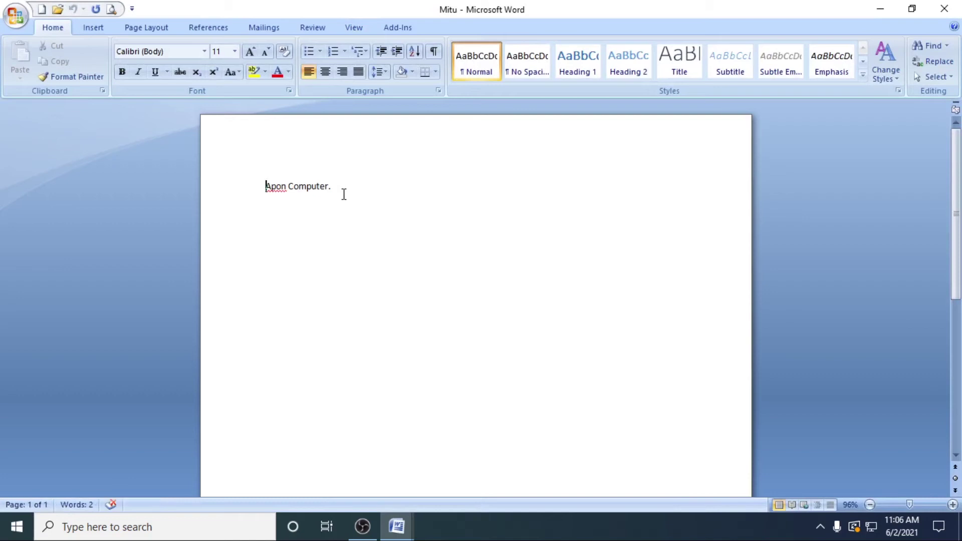
# Place the cursor after 'Apon Computer.', save Mitu twice, and bring up the Save As choices
pyautogui.click(344, 194)
pyautogui.click(14, 16)
pyautogui.click(41, 110)
pyautogui.click(18, 20)
pyautogui.click(43, 109)
pyautogui.click(15, 22)
pyautogui.moveTo(49, 141)
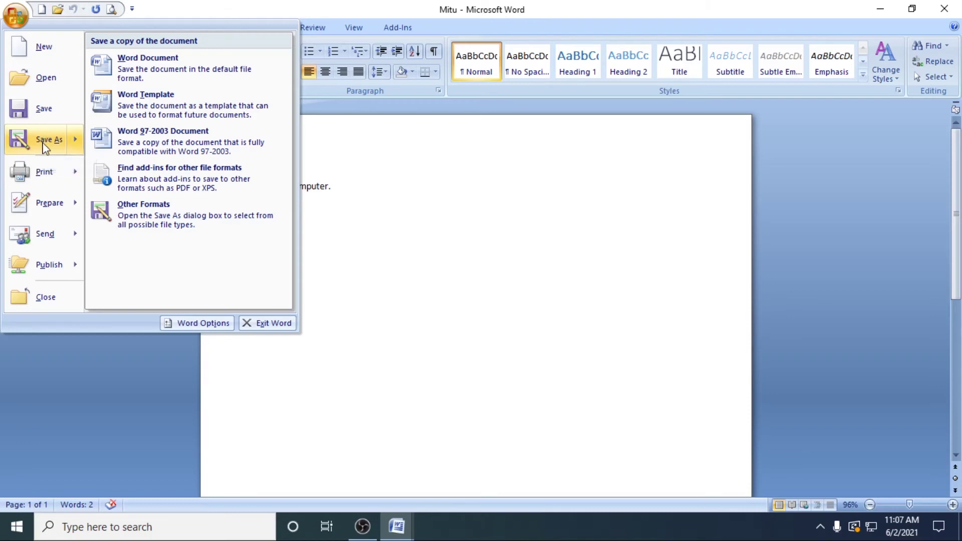
# Save a copy as 'Mitu 3', setting a password to open in General Options
pyautogui.click(44, 144)
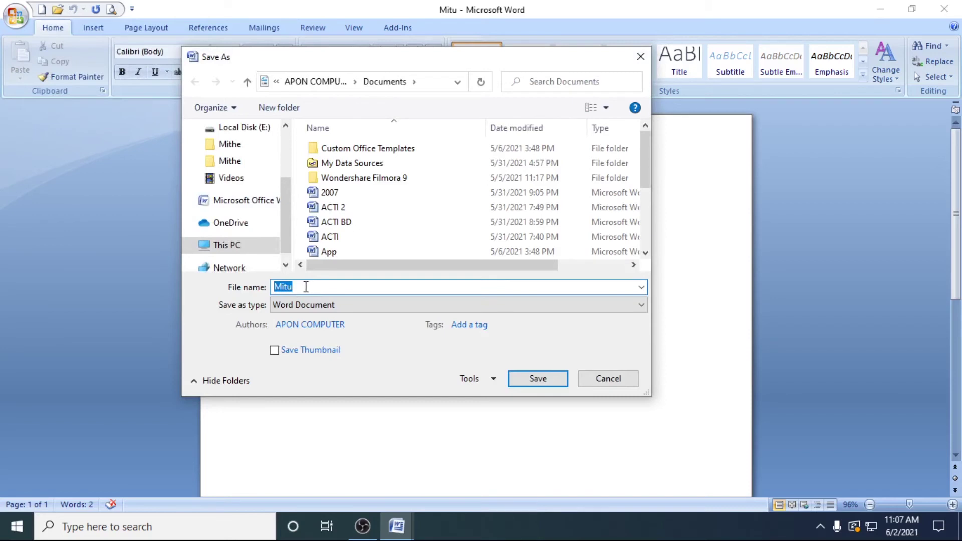
pyautogui.click(308, 287)
pyautogui.write('3')
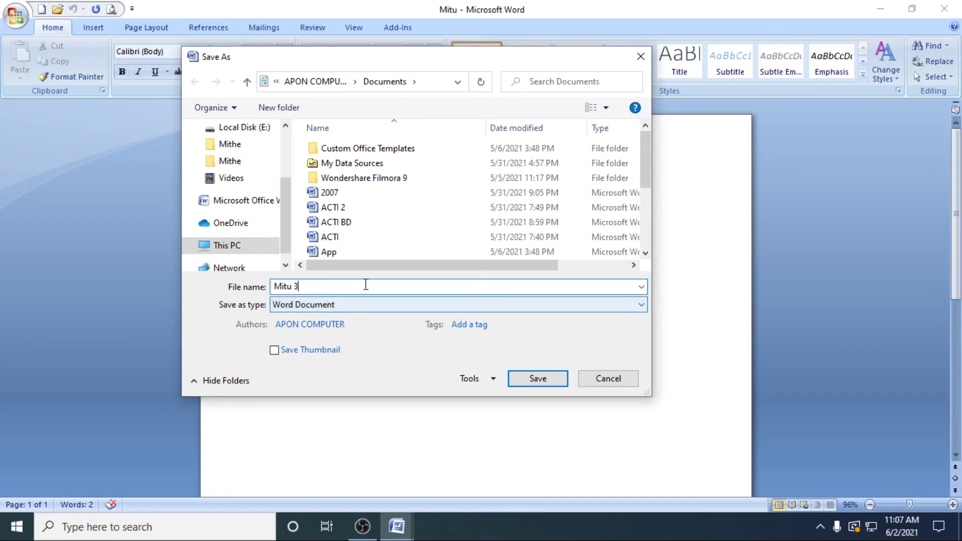
pyautogui.click(480, 383)
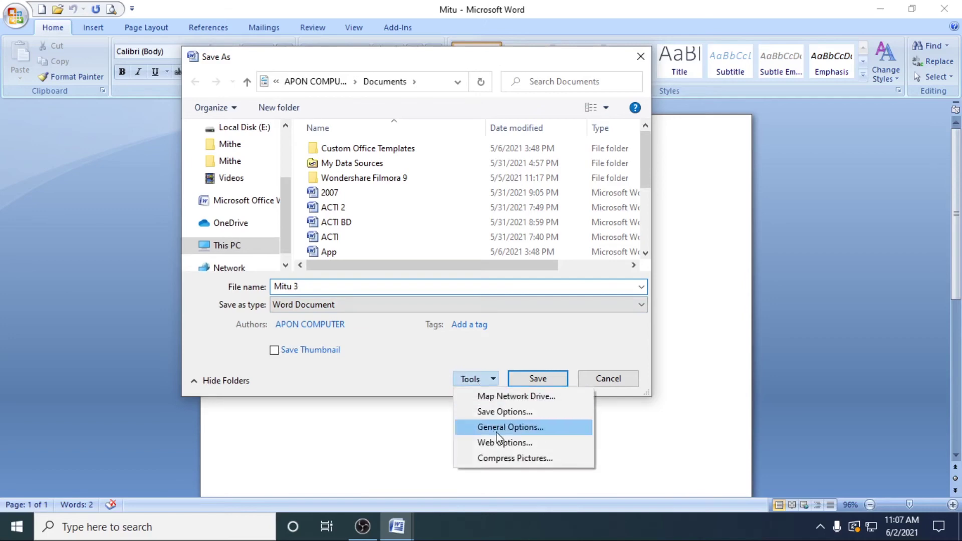
pyautogui.click(497, 432)
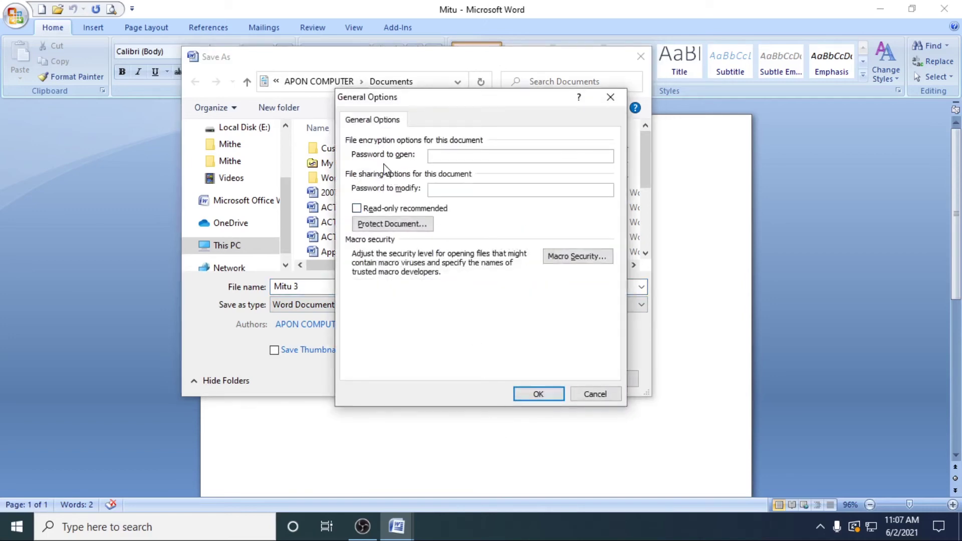
pyautogui.click(433, 157)
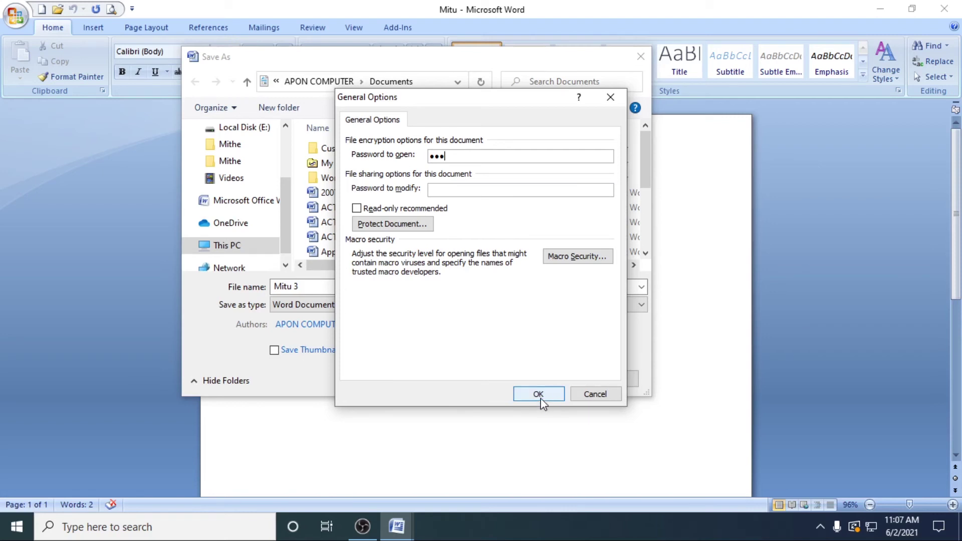
pyautogui.click(540, 399)
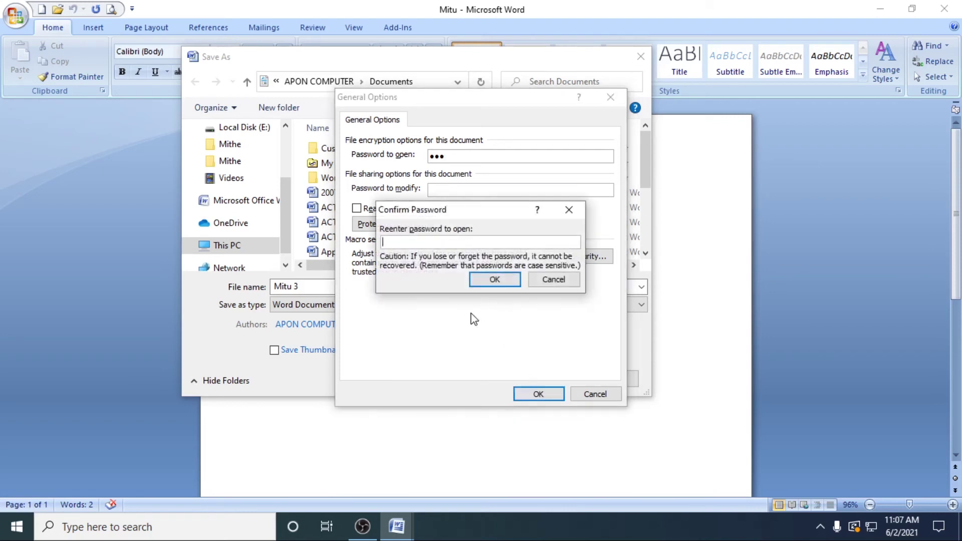
pyautogui.click(492, 278)
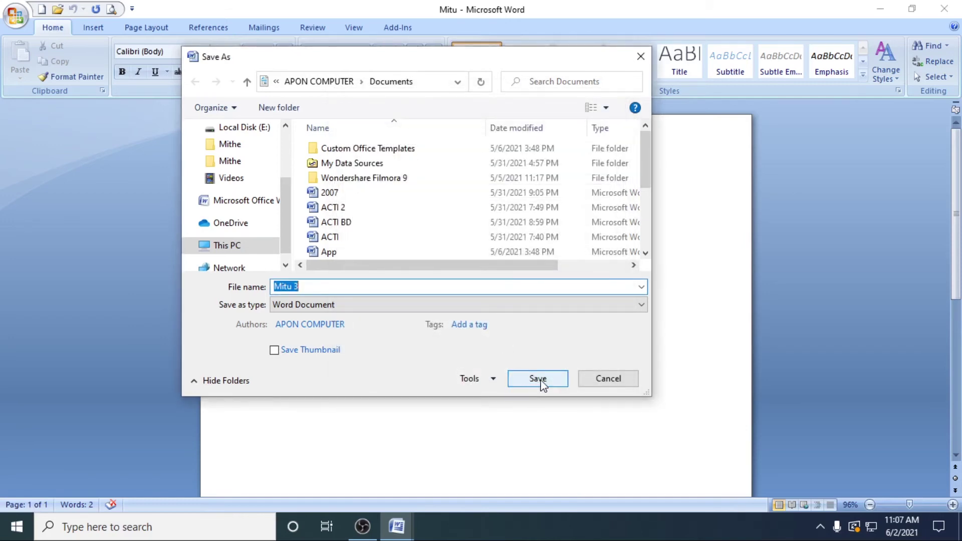
pyautogui.click(540, 380)
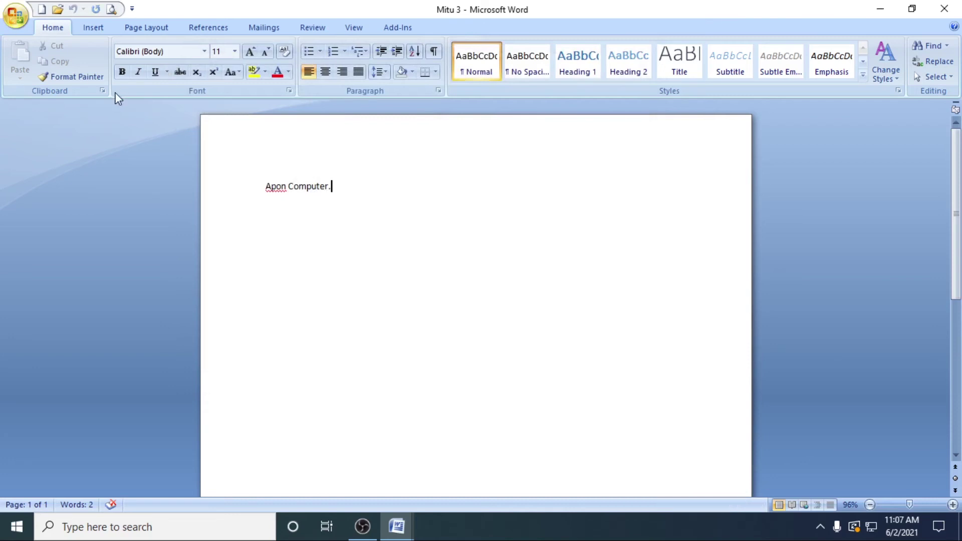
# Close Mitu 3 and reopen it from Documents, entering its open password
pyautogui.click(15, 16)
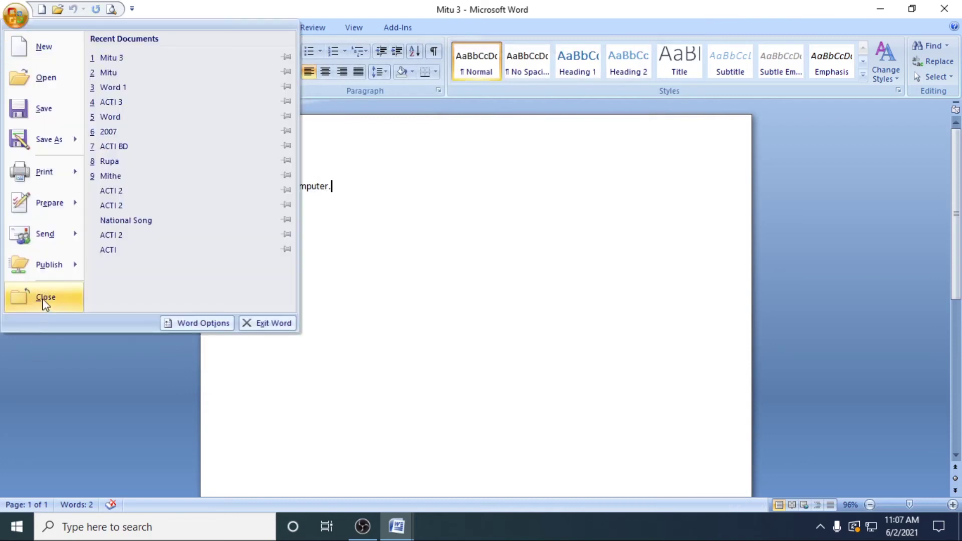
pyautogui.click(44, 298)
pyautogui.click(16, 20)
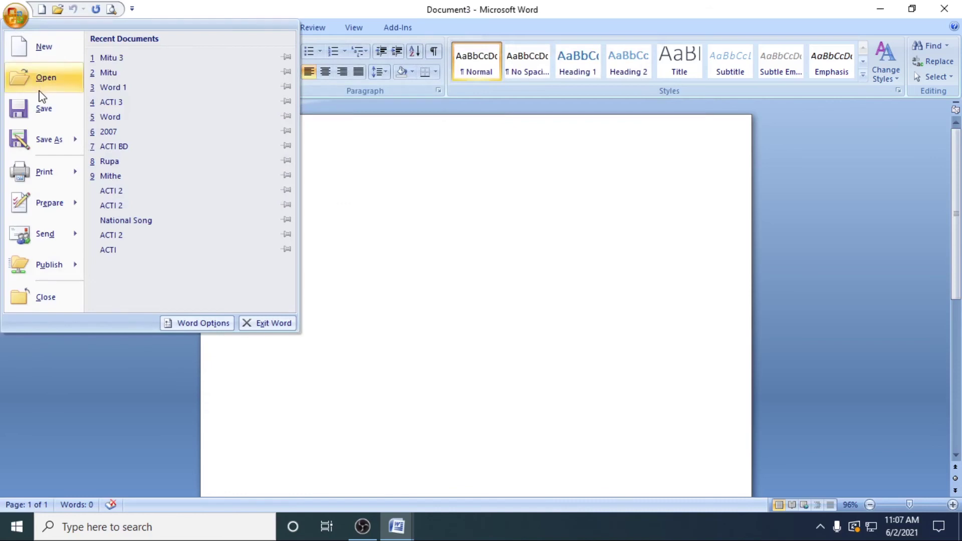
pyautogui.click(39, 85)
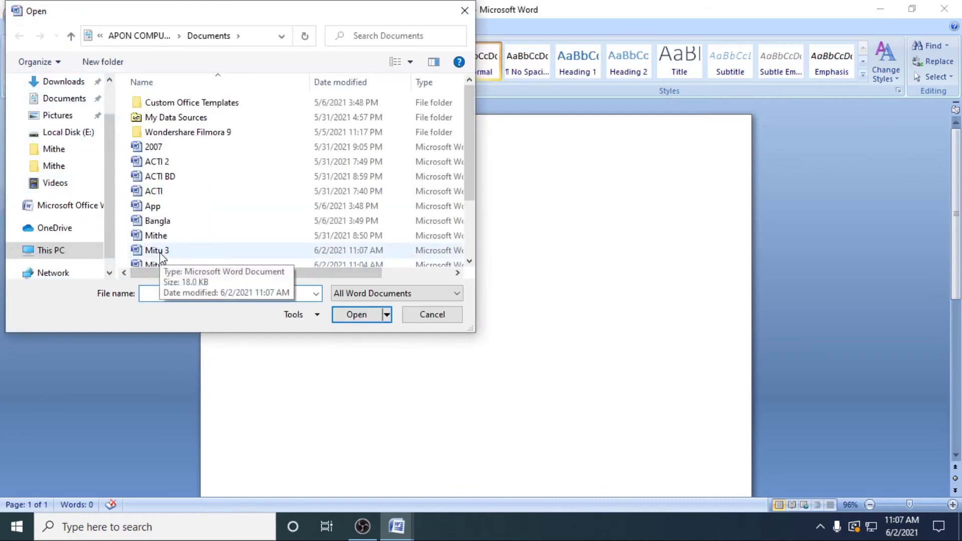
pyautogui.click(157, 250)
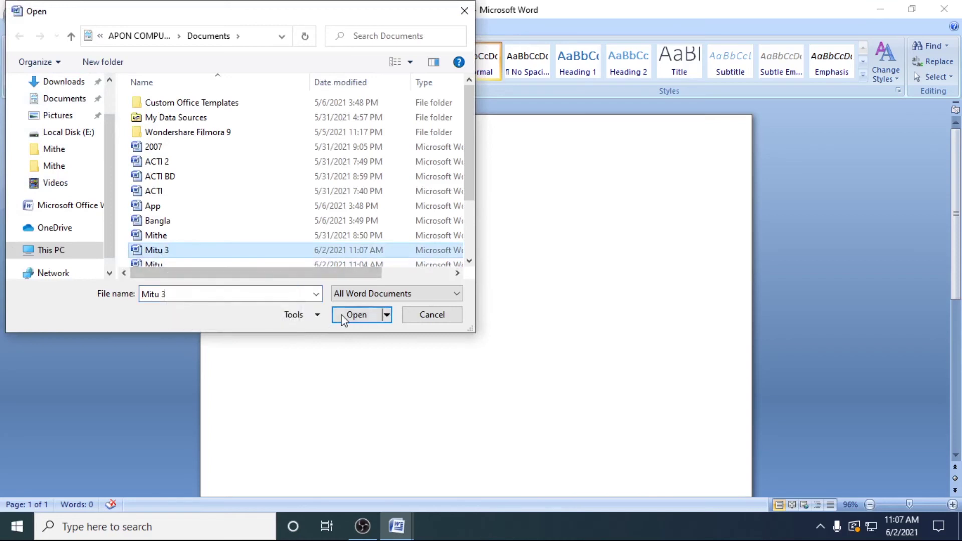
pyautogui.click(343, 316)
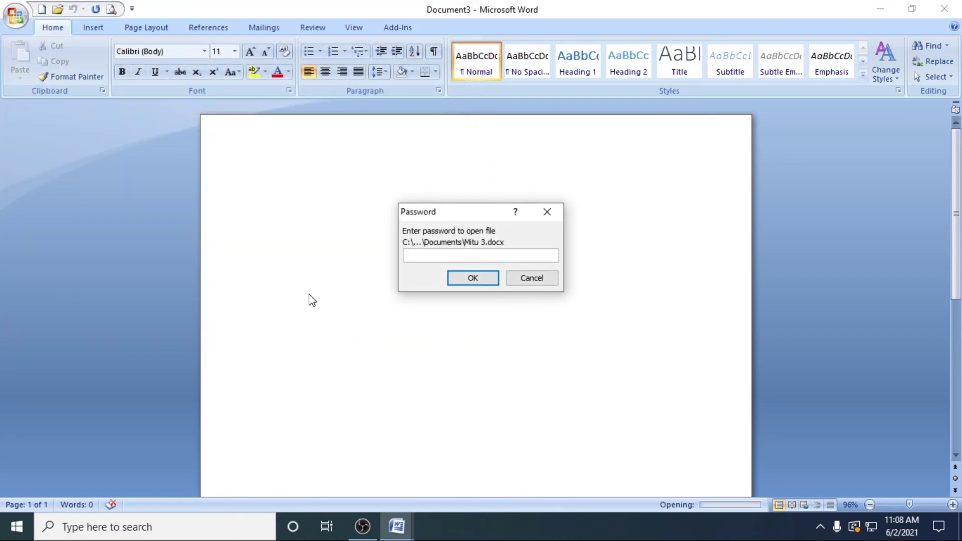
pyautogui.click(485, 277)
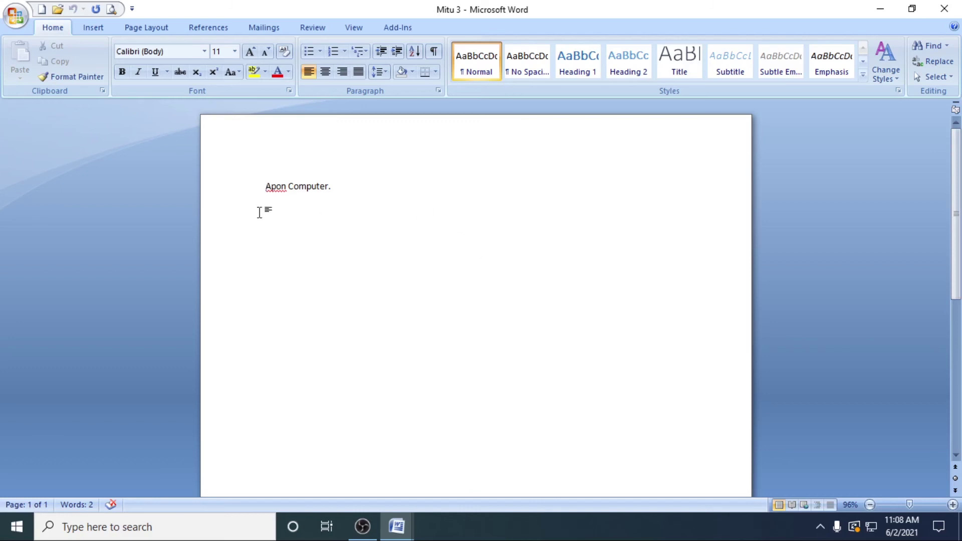
# Through Save As > General Options, delete the password to open and re-save Mitu 3
pyautogui.click(15, 16)
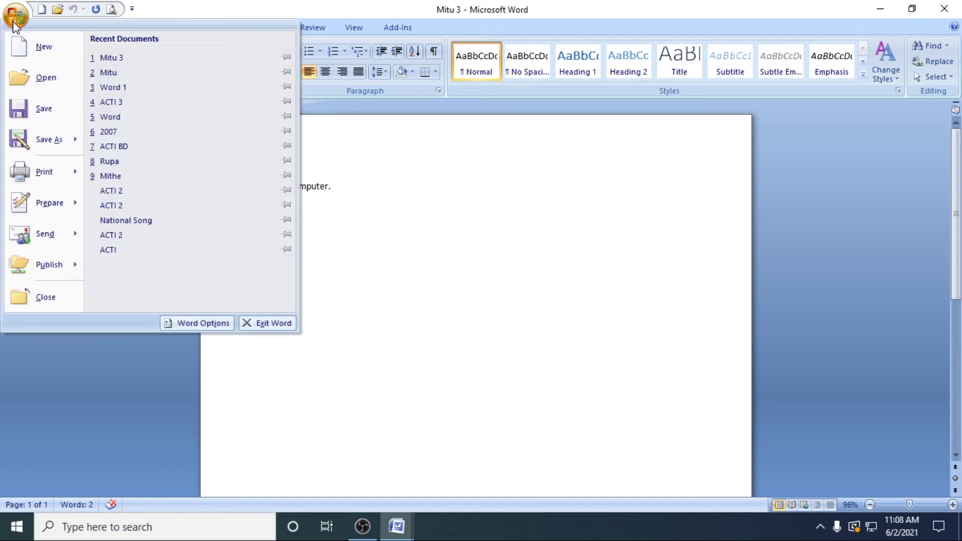
pyautogui.click(32, 149)
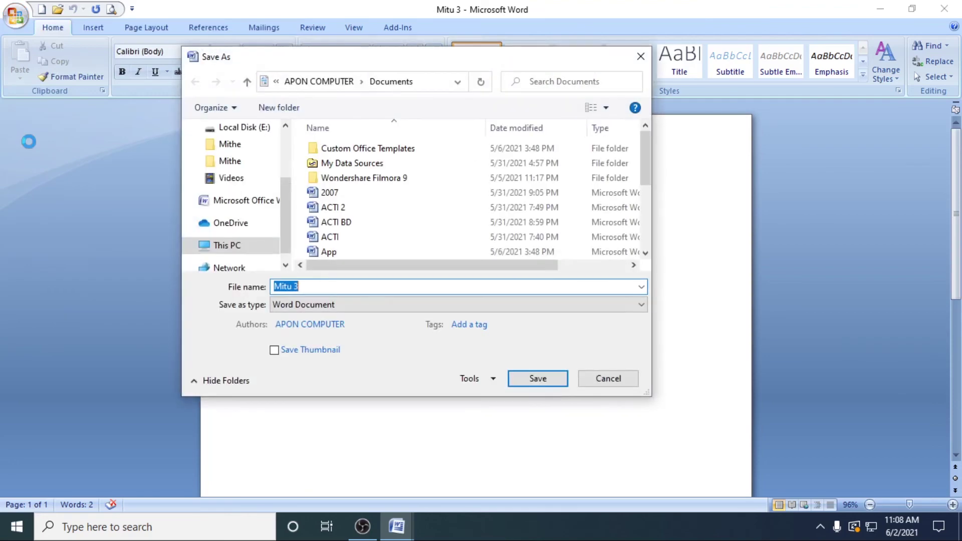
pyautogui.click(474, 386)
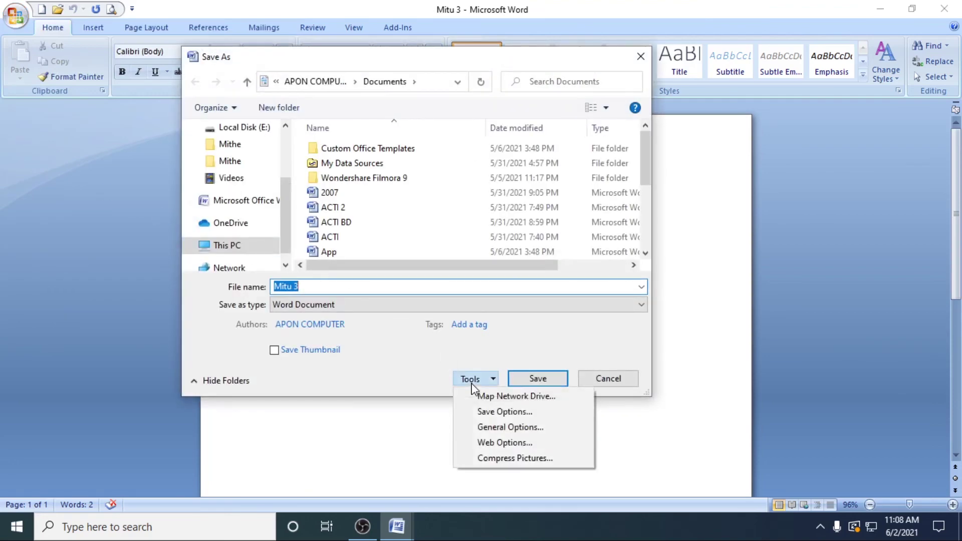
pyautogui.click(484, 430)
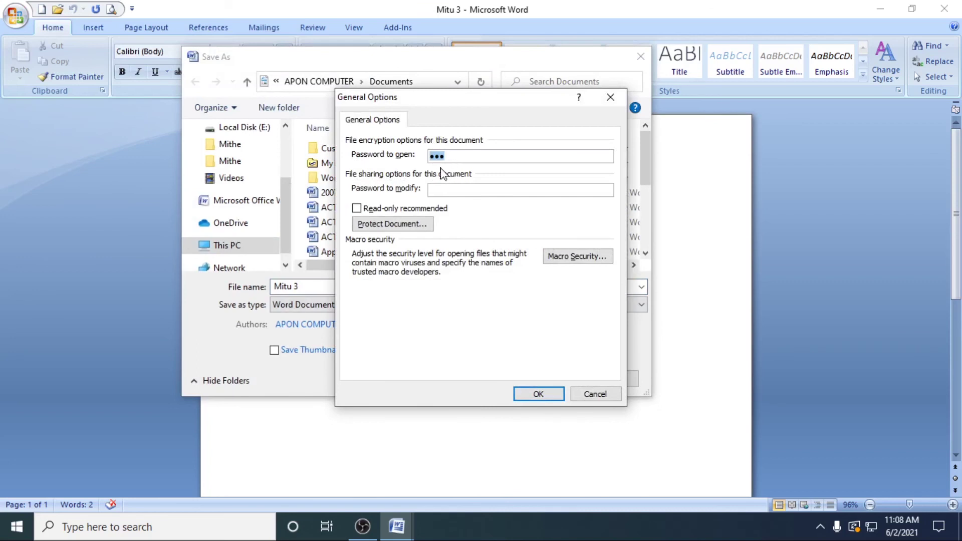
pyautogui.press('BackSpace')
pyautogui.click(544, 394)
pyautogui.click(537, 380)
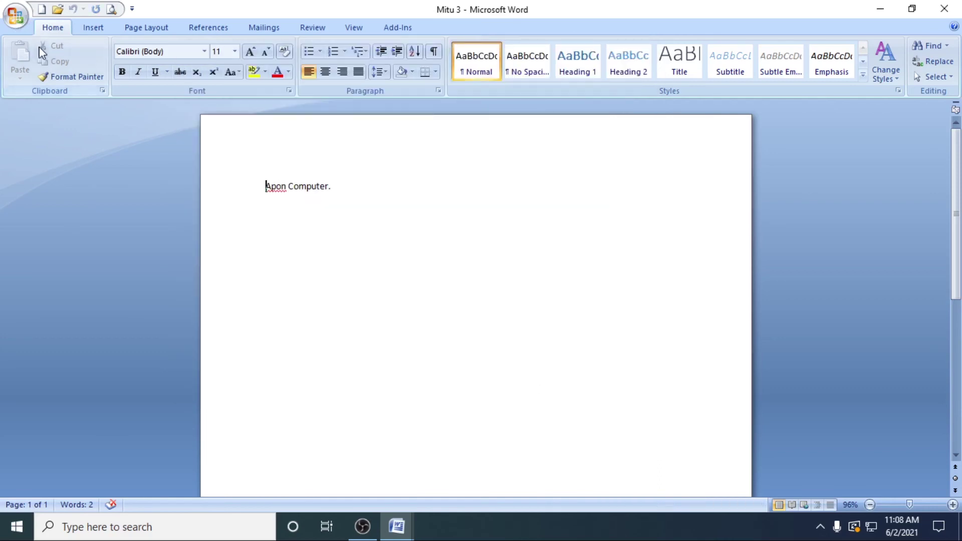
# Close Mitu 3 and reopen it from Recent Documents, with no password prompt
pyautogui.click(15, 16)
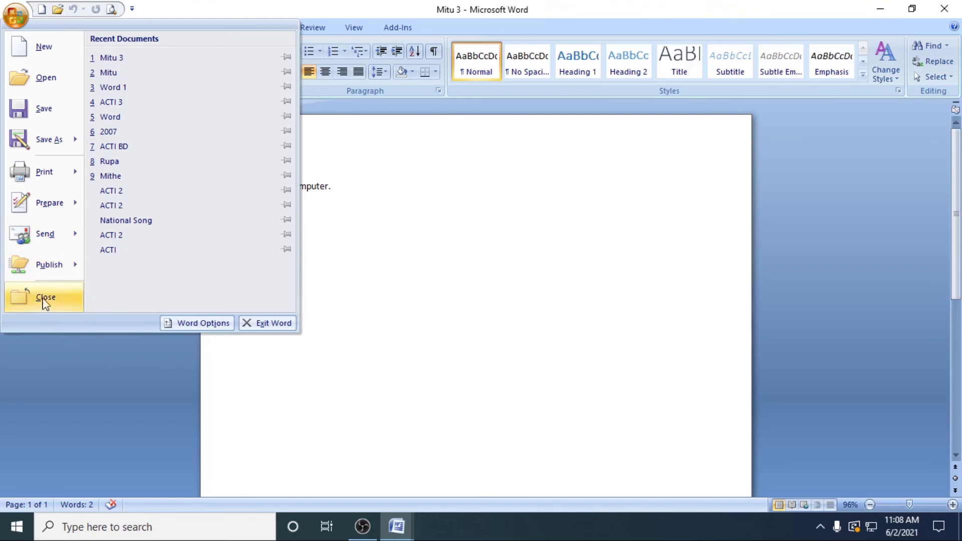
pyautogui.click(45, 297)
pyautogui.click(15, 17)
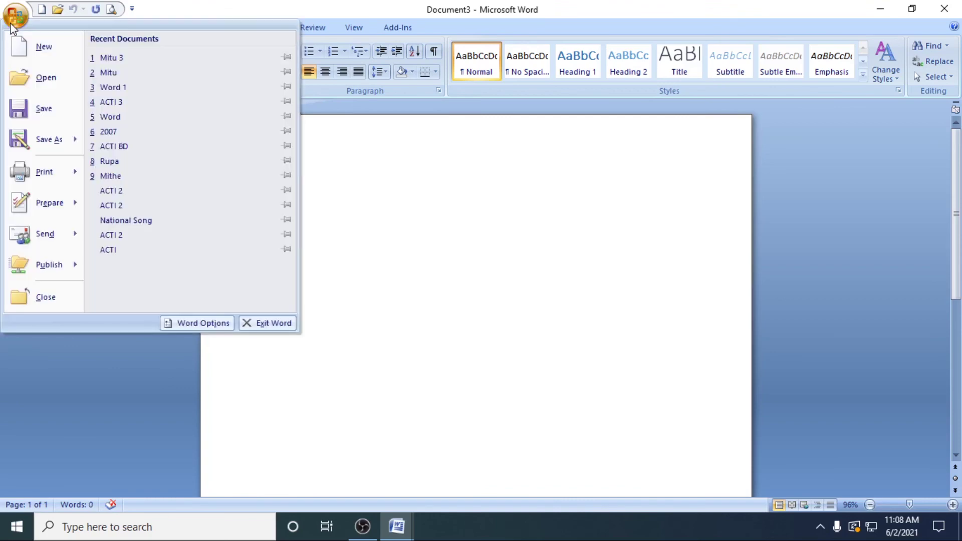
pyautogui.click(108, 58)
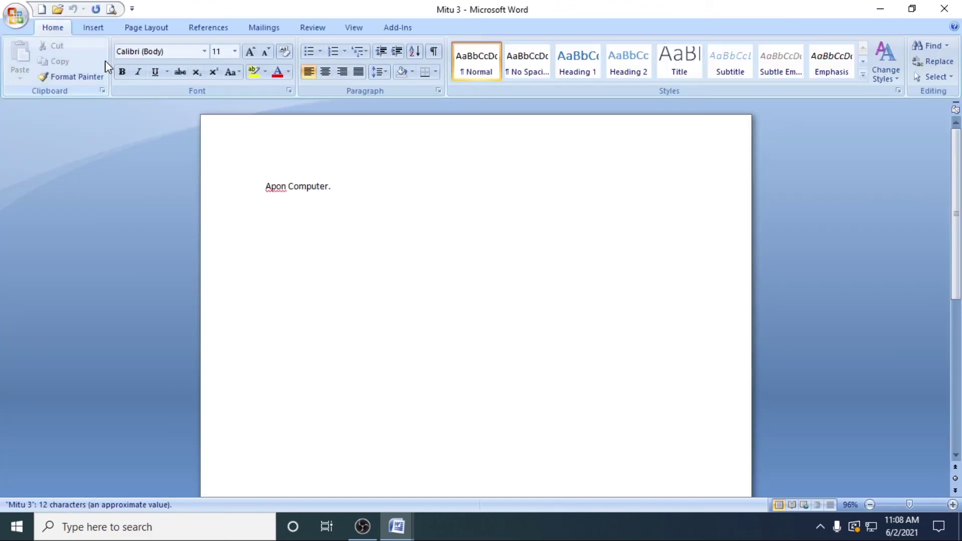